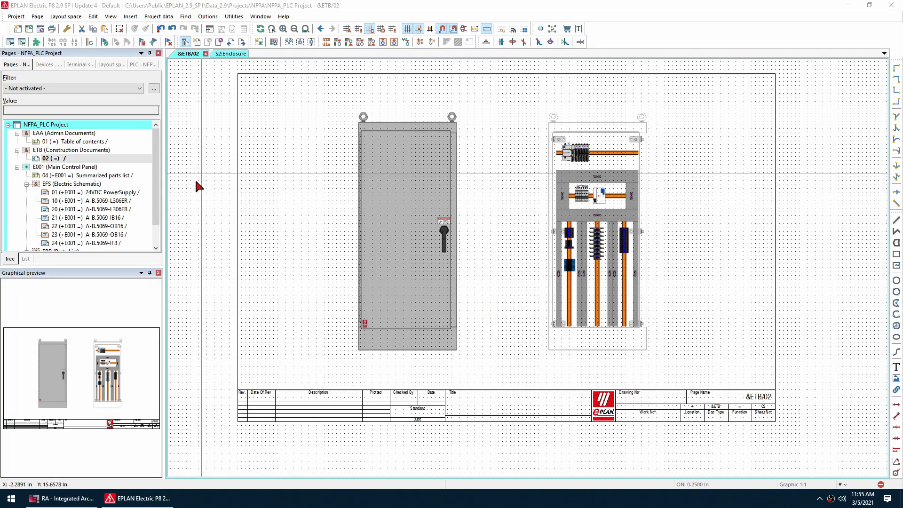
Step: Review the controller, input and output module pages, then bring Integrated Architecture Builder to the front
{"action": "left_click", "coordinate": [119, 201]}
{"action": "left_click", "coordinate": [121, 217]}
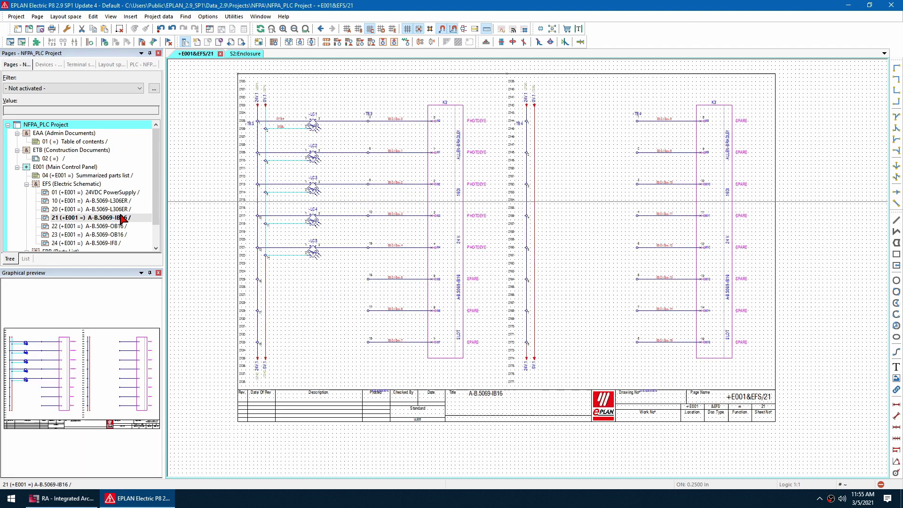
{"action": "left_click", "coordinate": [121, 226]}
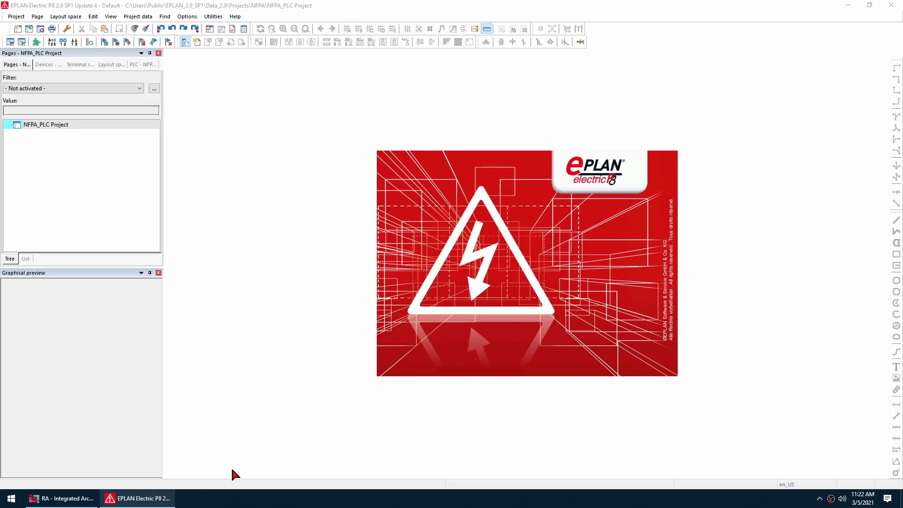
{"action": "left_click", "coordinate": [61, 498]}
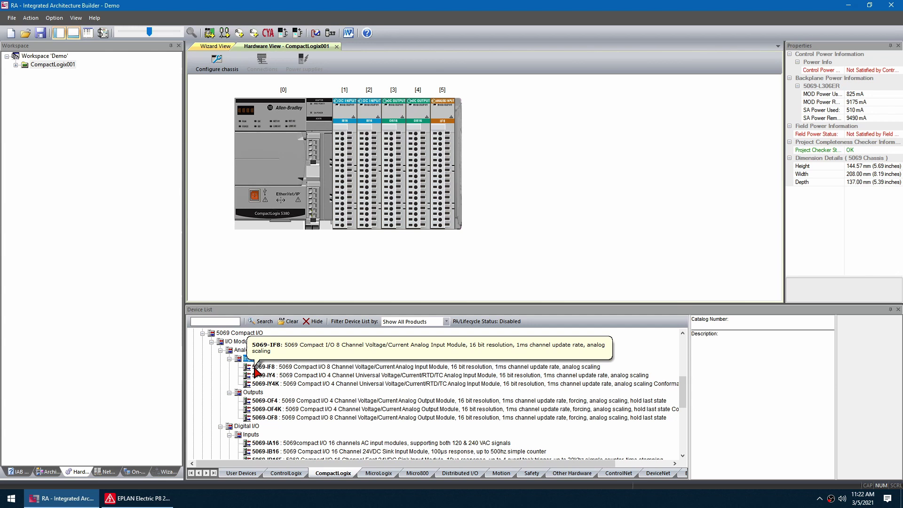
Step: Check the IAB File menu's export options, then return to EPLAN Electric P8
{"action": "left_click", "coordinate": [12, 18]}
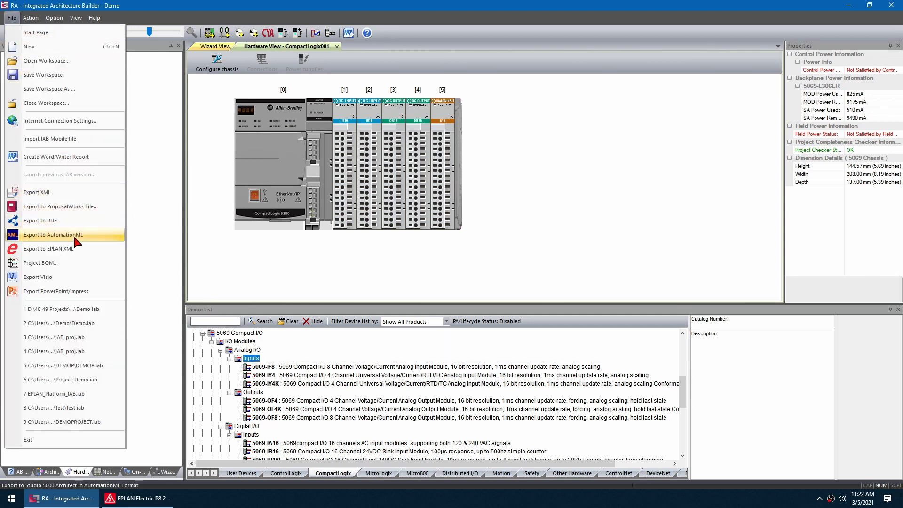
{"action": "left_click", "coordinate": [137, 498]}
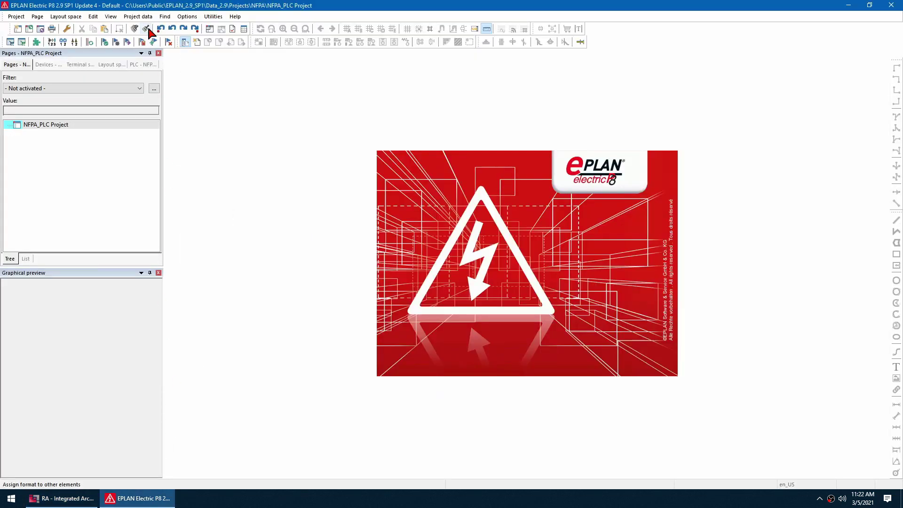
Step: Import the PLC configuration data into the project (6 devices, 1 CPU)
{"action": "left_click", "coordinate": [137, 16]}
{"action": "mouse_move", "coordinate": [172, 116]}
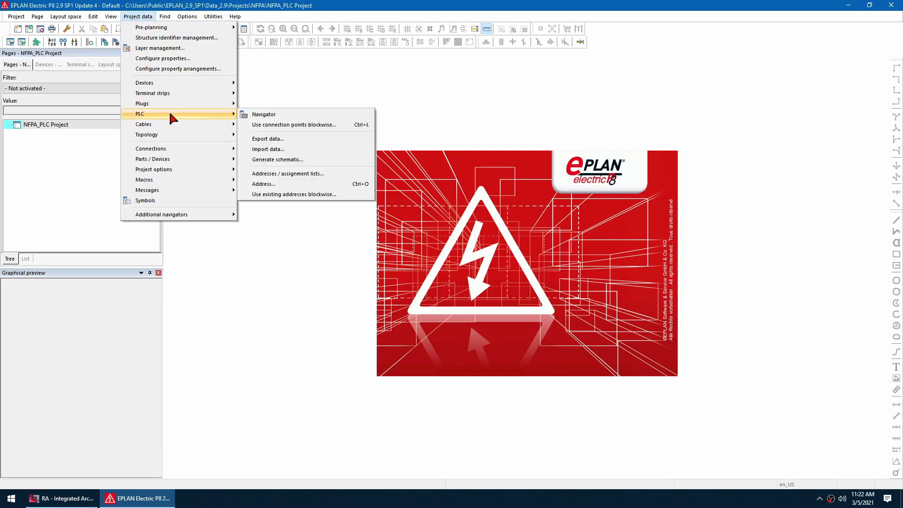
{"action": "left_click", "coordinate": [291, 151]}
{"action": "left_click", "coordinate": [375, 200]}
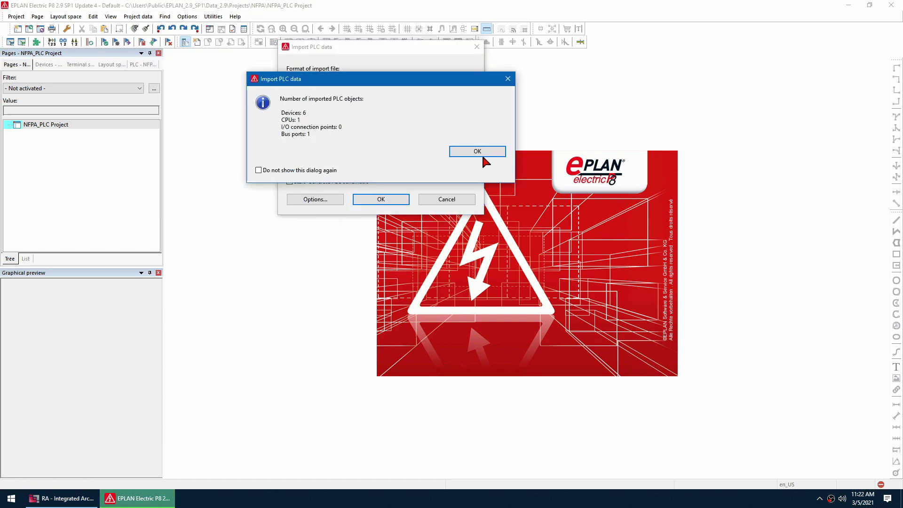
{"action": "left_click", "coordinate": [481, 153]}
Step: Open the PLC box properties of ConfigProject_1 in the PLC navigator
{"action": "left_click", "coordinate": [146, 65]}
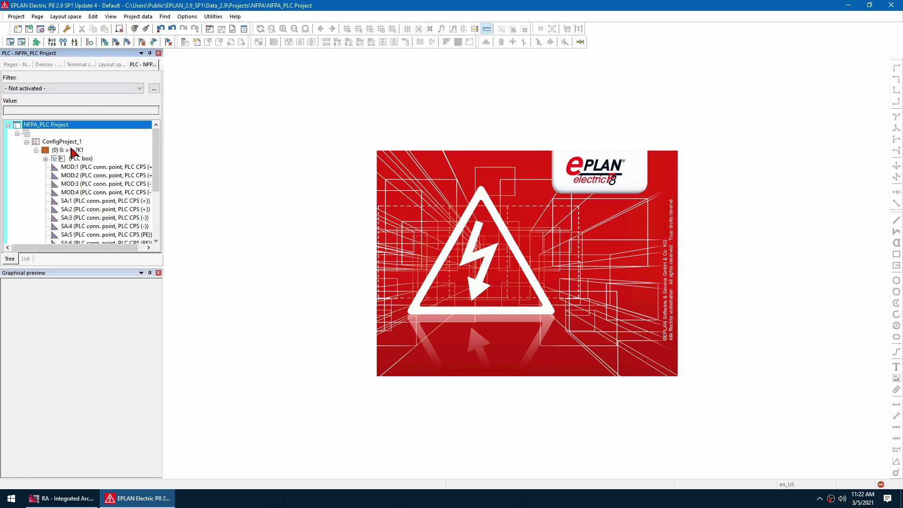
{"action": "scroll", "coordinate": [80, 178], "scroll_direction": "down", "scroll_amount": 4}
{"action": "scroll", "coordinate": [77, 212], "scroll_direction": "up", "scroll_amount": 5}
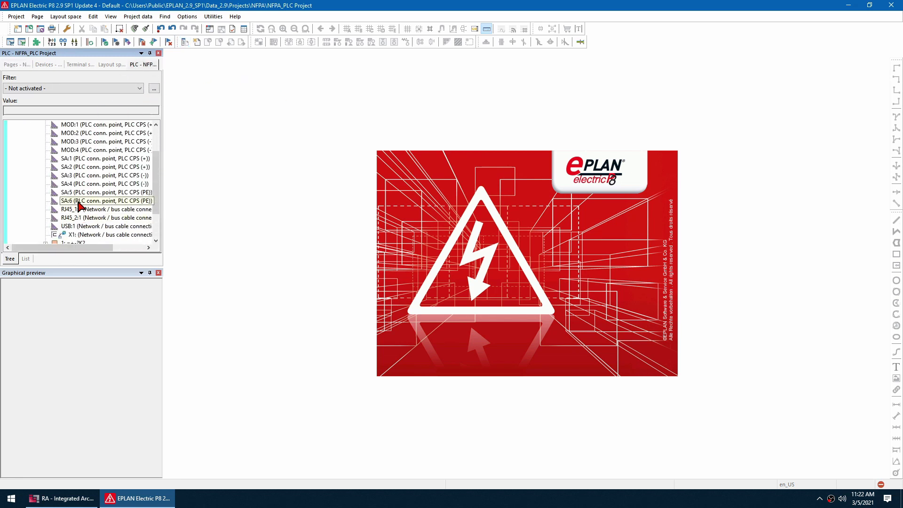
{"action": "right_click", "coordinate": [58, 142]}
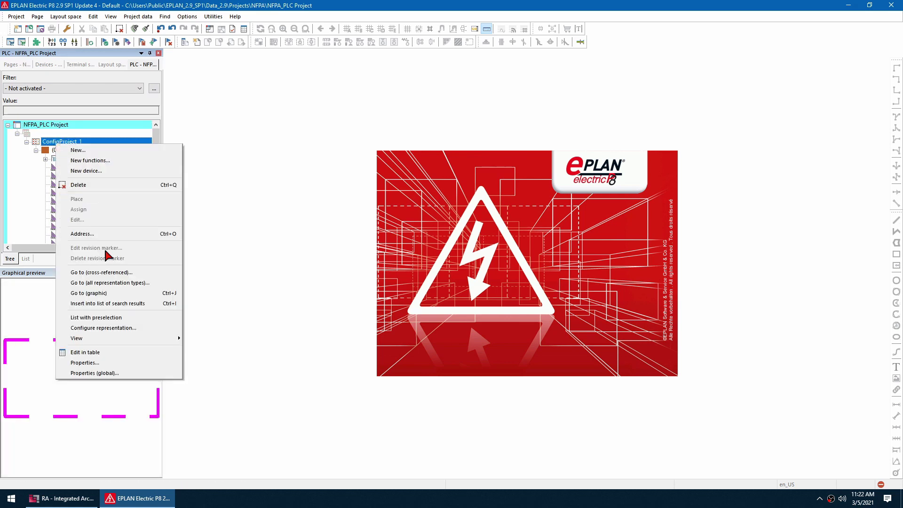
{"action": "left_click", "coordinate": [122, 363]}
{"action": "left_click", "coordinate": [323, 202]}
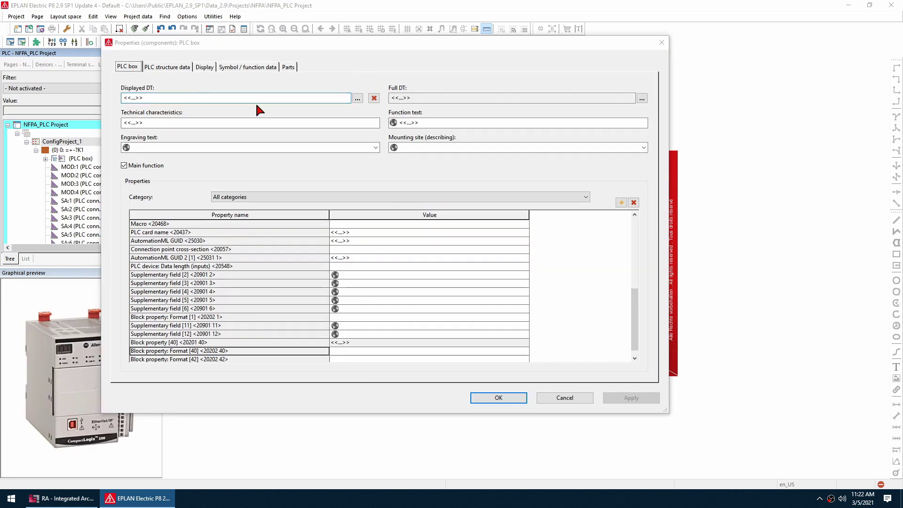
Step: Set the controller's full device tag mounting location to E001 (Main Control Panel)
{"action": "left_click", "coordinate": [642, 98]}
{"action": "left_click", "coordinate": [611, 130]}
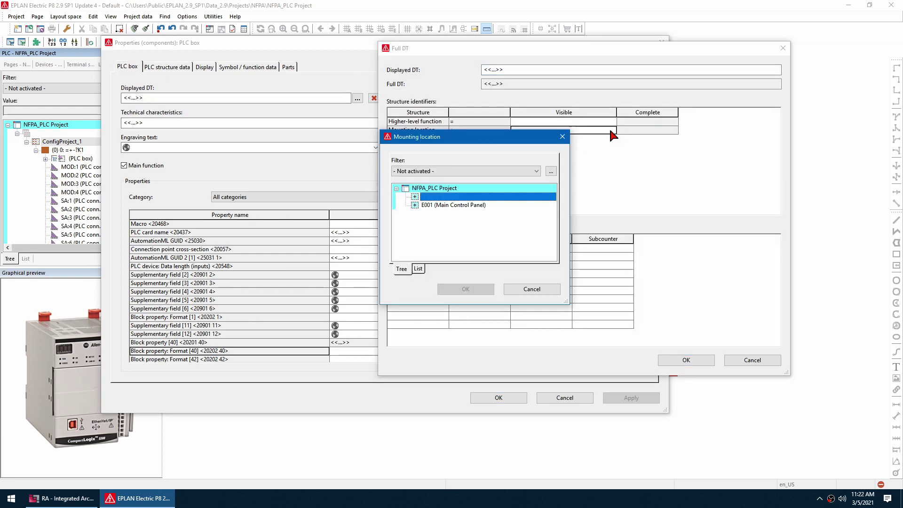
{"action": "left_click", "coordinate": [466, 207]}
{"action": "left_click", "coordinate": [465, 289]}
{"action": "left_click", "coordinate": [686, 360]}
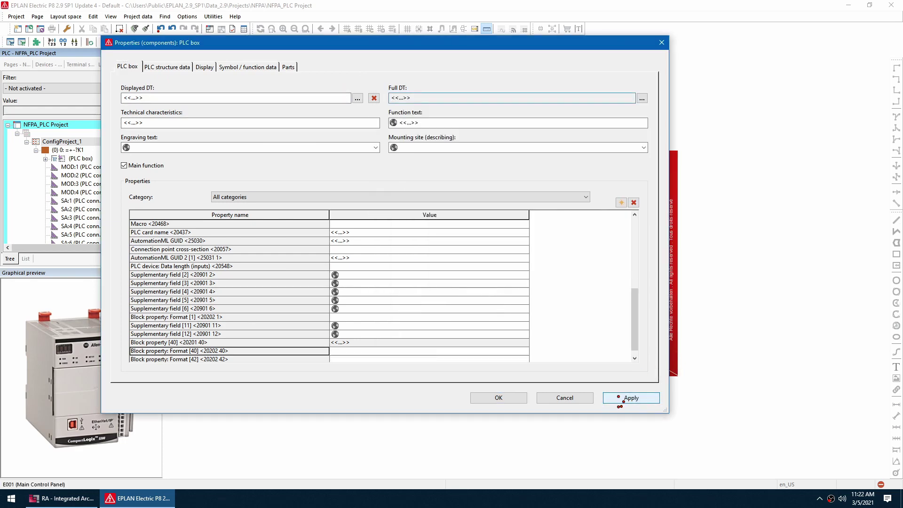
{"action": "left_click", "coordinate": [631, 398]}
{"action": "left_click", "coordinate": [499, 398]}
{"action": "left_click", "coordinate": [89, 88]}
Step: Filter the PLC navigator by Part Number and open properties for modules K2–K6
{"action": "left_click", "coordinate": [75, 191]}
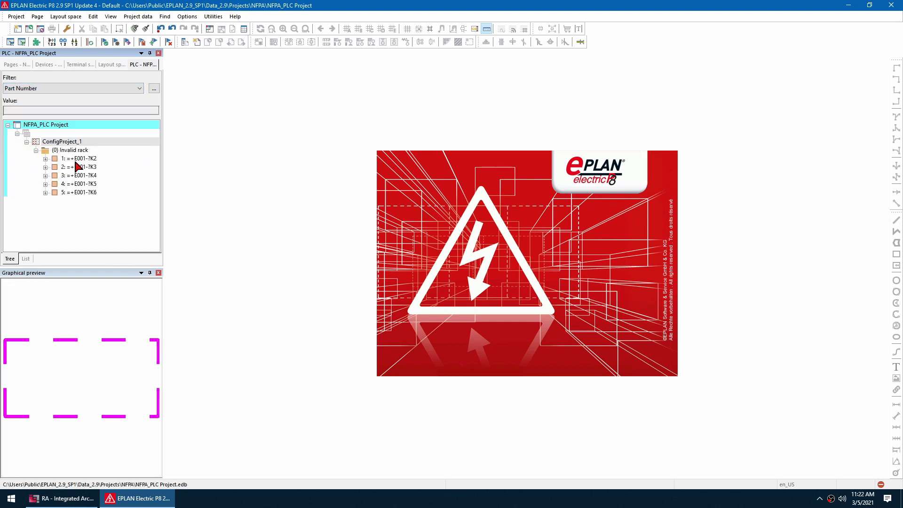
{"action": "left_click", "coordinate": [81, 159]}
{"action": "left_click", "coordinate": [86, 192], "text": "shift"}
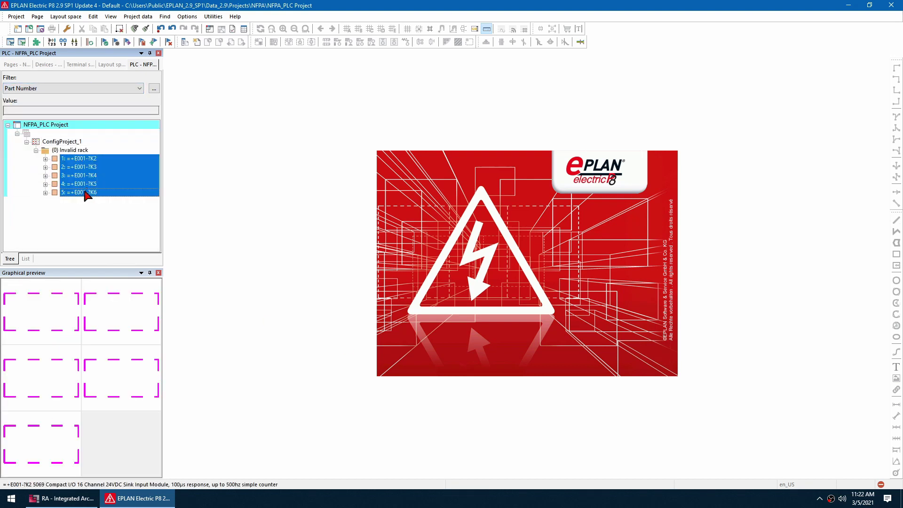
{"action": "double_click", "coordinate": [117, 188]}
Step: Add accessory part A-B.5069-RTB18-SCREW to modules K2–K6 and return to the Pages tree
{"action": "left_click", "coordinate": [287, 67]}
{"action": "left_click", "coordinate": [242, 111]}
{"action": "left_click", "coordinate": [246, 112]}
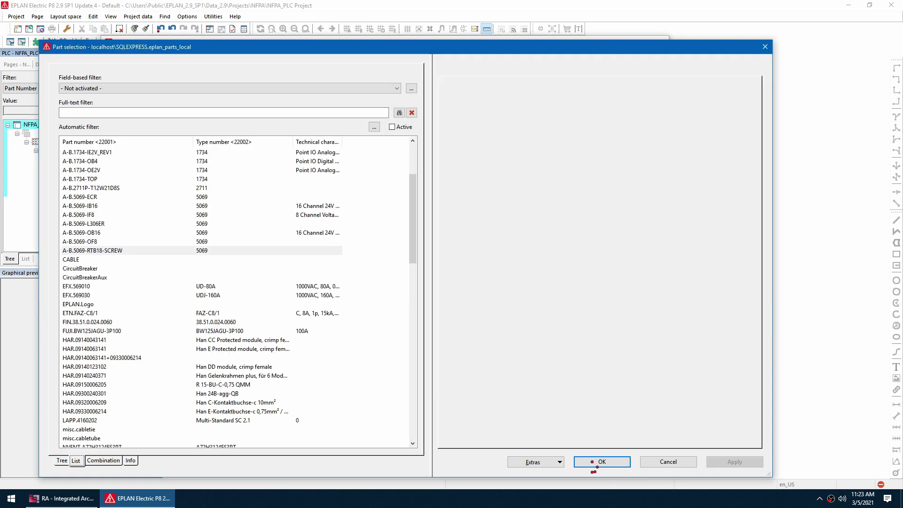
{"action": "left_click", "coordinate": [605, 462]}
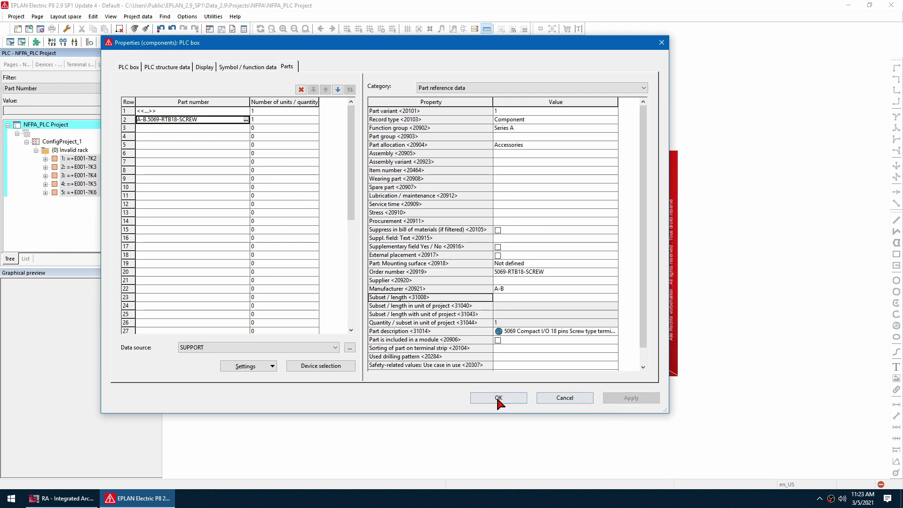
{"action": "left_click", "coordinate": [499, 399]}
{"action": "left_click", "coordinate": [113, 89]}
{"action": "left_click", "coordinate": [19, 65]}
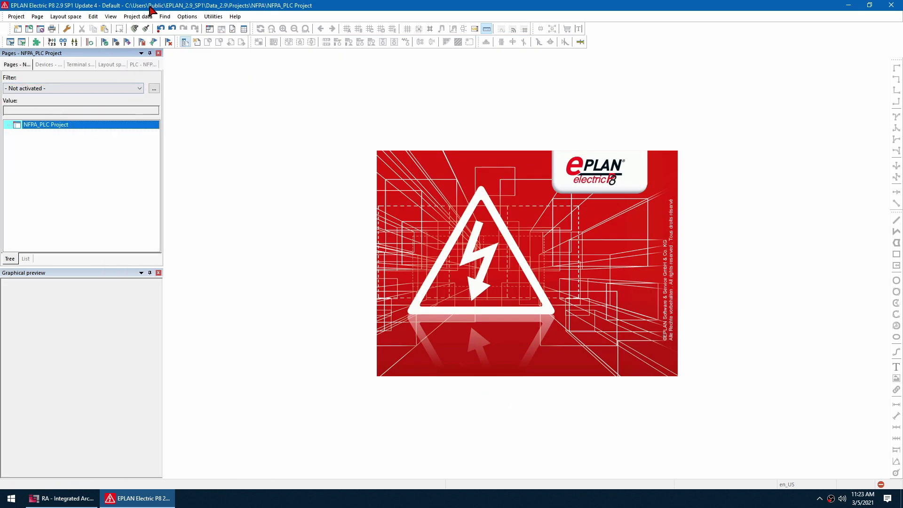
Step: Start PLC schematic generation and calculate start pages for the multi-line column
{"action": "left_click", "coordinate": [138, 16]}
{"action": "mouse_move", "coordinate": [180, 114]}
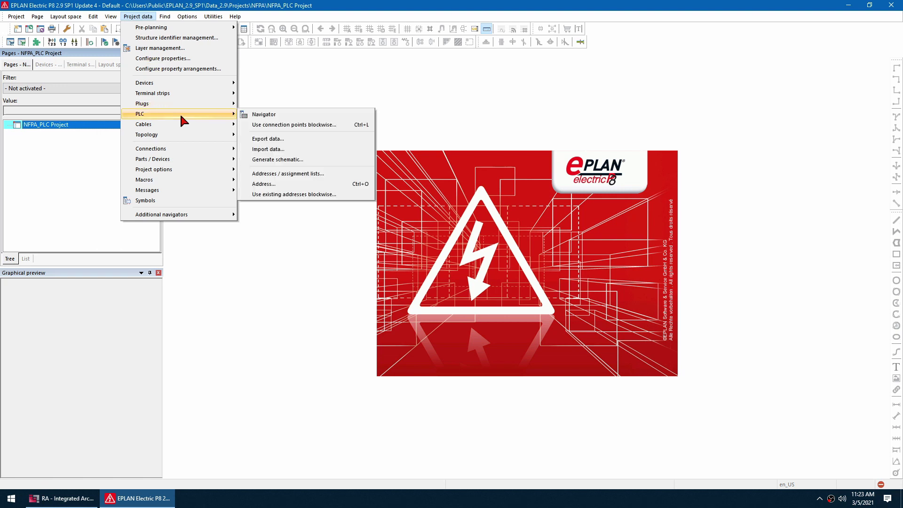
{"action": "left_click", "coordinate": [318, 162]}
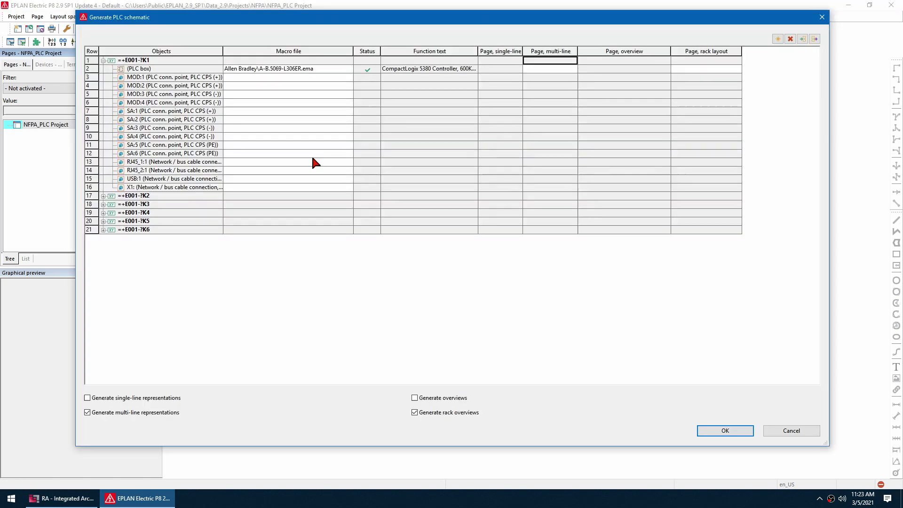
{"action": "left_click", "coordinate": [572, 51]}
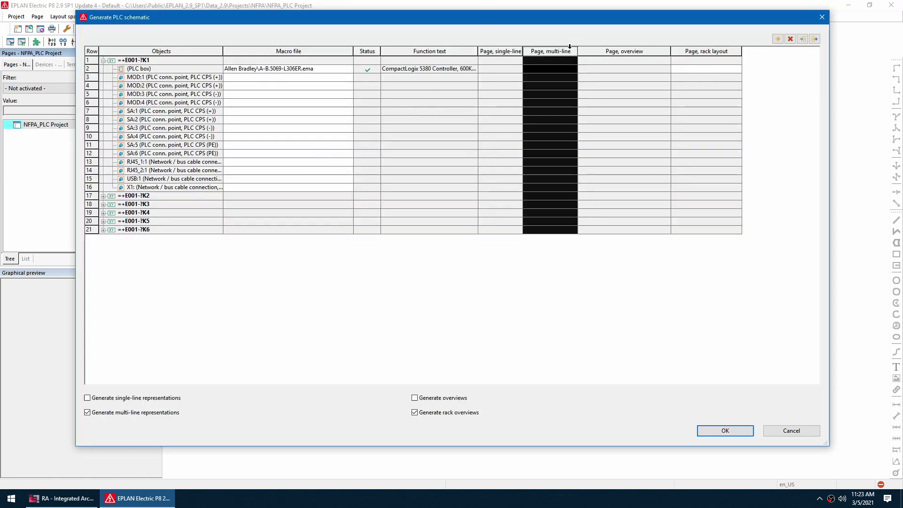
{"action": "right_click", "coordinate": [572, 51]}
{"action": "left_click", "coordinate": [619, 99]}
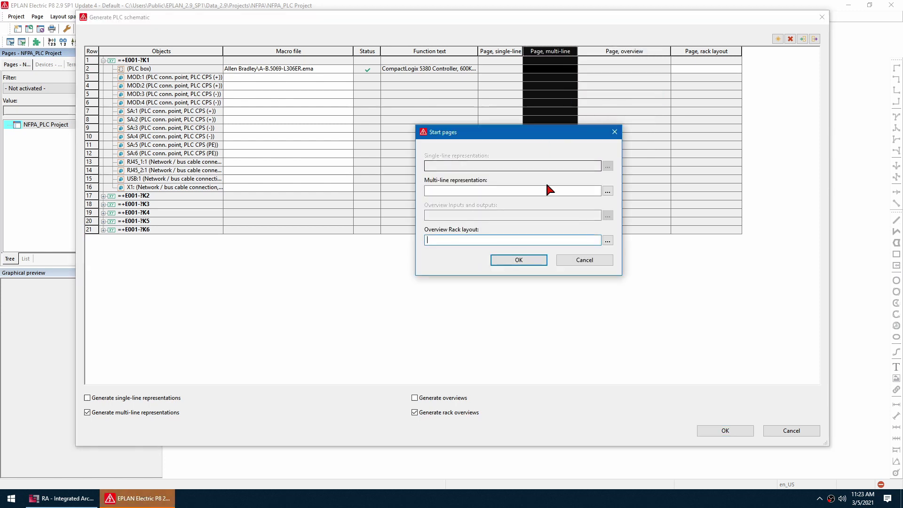
Step: Set K1's multi-line start page to +E001&EFS/20
{"action": "left_click", "coordinate": [607, 191]}
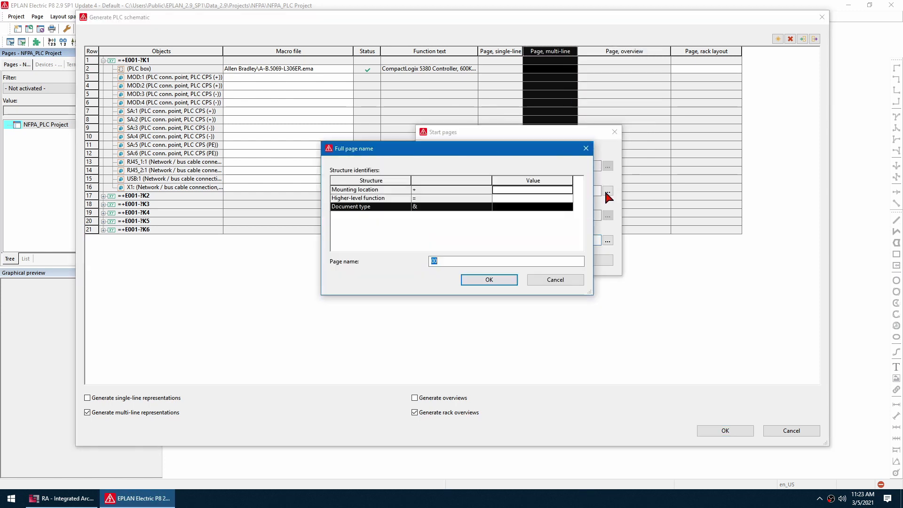
{"action": "left_click", "coordinate": [573, 190]}
{"action": "left_click", "coordinate": [570, 190]}
{"action": "left_click", "coordinate": [481, 205]}
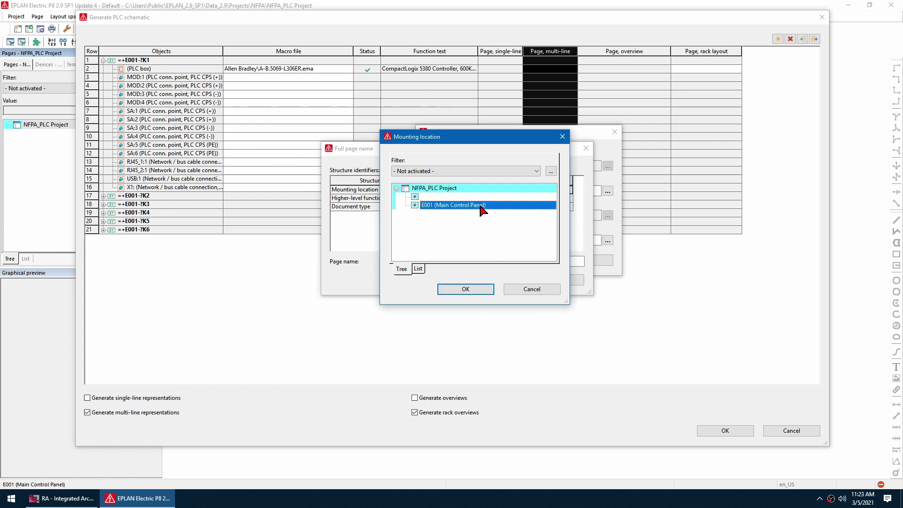
{"action": "left_click", "coordinate": [472, 292]}
{"action": "left_click", "coordinate": [573, 207]}
{"action": "left_click", "coordinate": [569, 207]}
{"action": "left_click", "coordinate": [461, 214]}
{"action": "left_click", "coordinate": [465, 289]}
{"action": "double_click", "coordinate": [479, 262]}
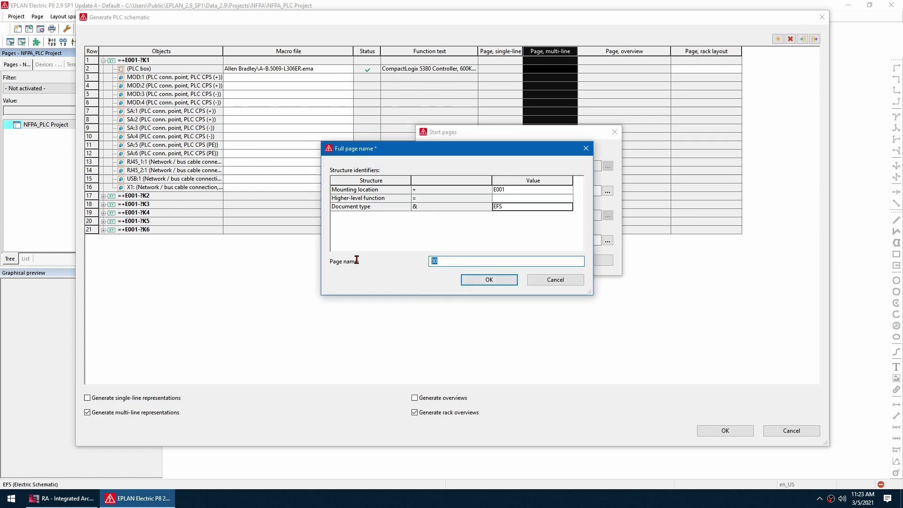
{"action": "type", "text": "20"}
{"action": "key", "text": "Return"}
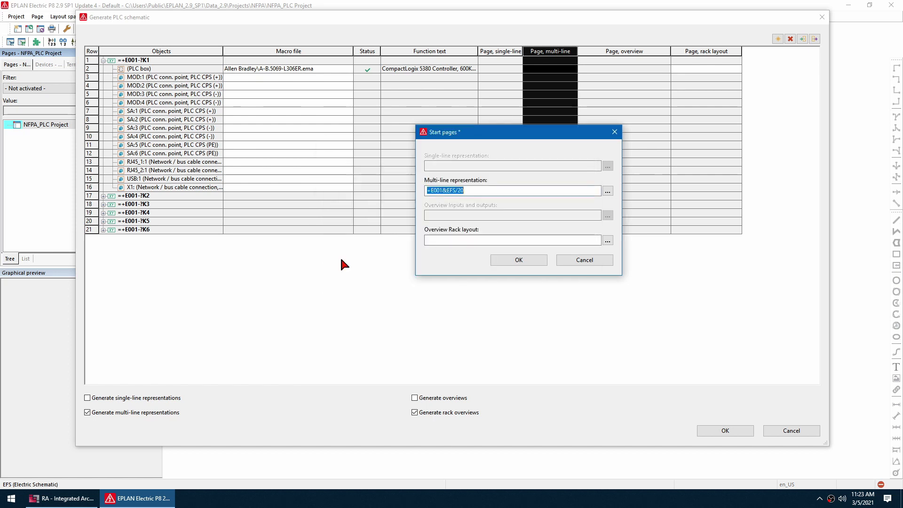
Step: Set K1's rack layout start page to +E001&EFS/10 and accept
{"action": "key", "text": "ctrl+c"}
{"action": "left_click", "coordinate": [461, 241]}
{"action": "key", "text": "ctrl+v"}
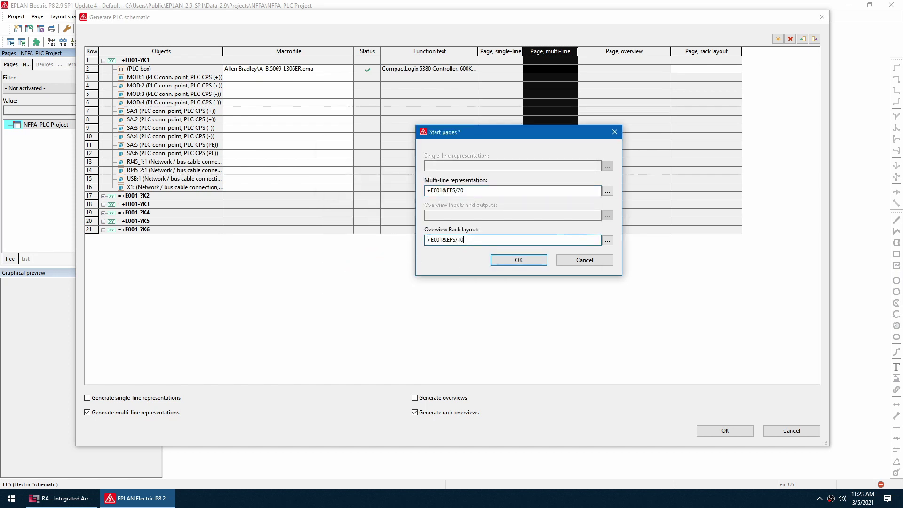
{"action": "key", "text": "Return"}
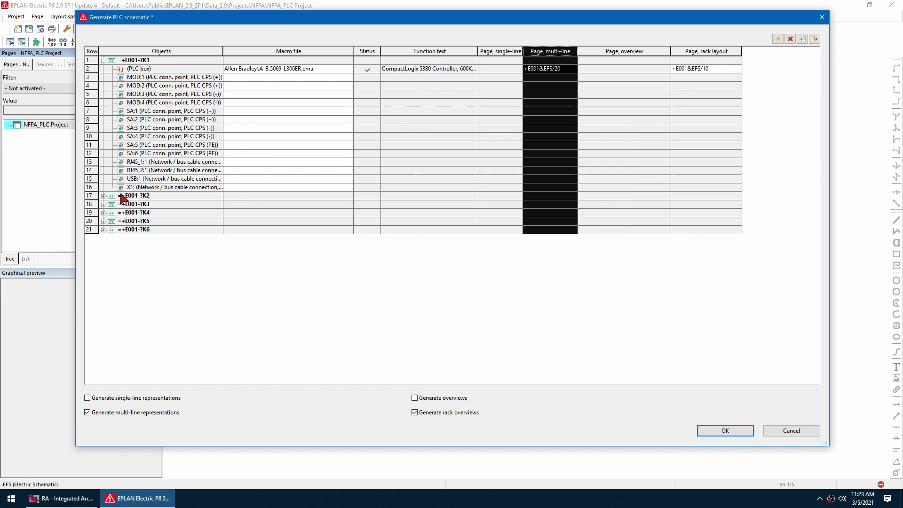
Step: Expand module K2's connection points and browse macros for row 20
{"action": "left_click", "coordinate": [103, 196]}
{"action": "left_click", "coordinate": [351, 221]}
{"action": "left_click", "coordinate": [351, 221]}
Step: Assign the Pushbutton macro Start.ema to row 20
{"action": "left_click", "coordinate": [492, 108]}
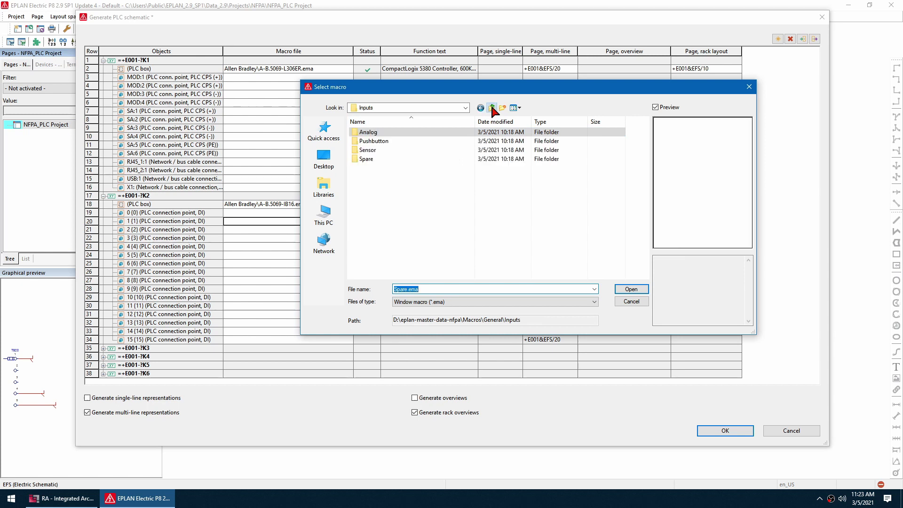
{"action": "double_click", "coordinate": [401, 141]}
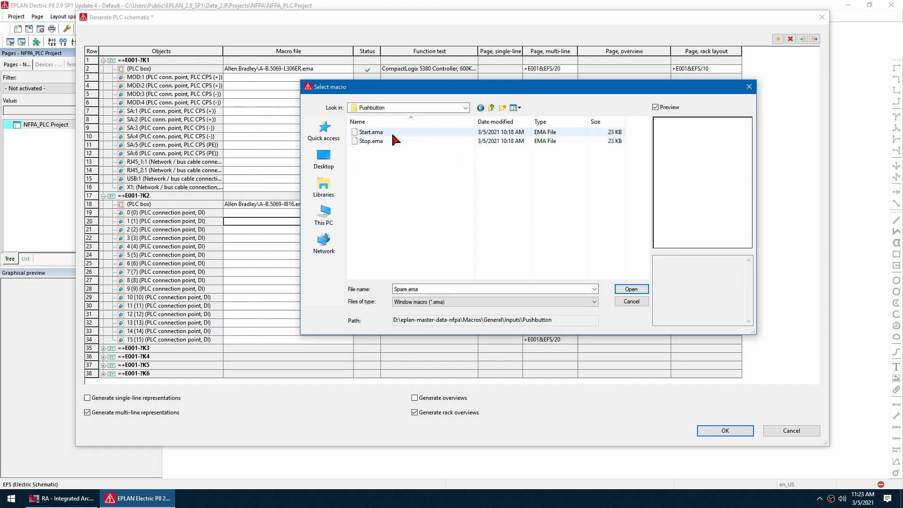
{"action": "left_click", "coordinate": [392, 134]}
{"action": "left_click", "coordinate": [631, 288]}
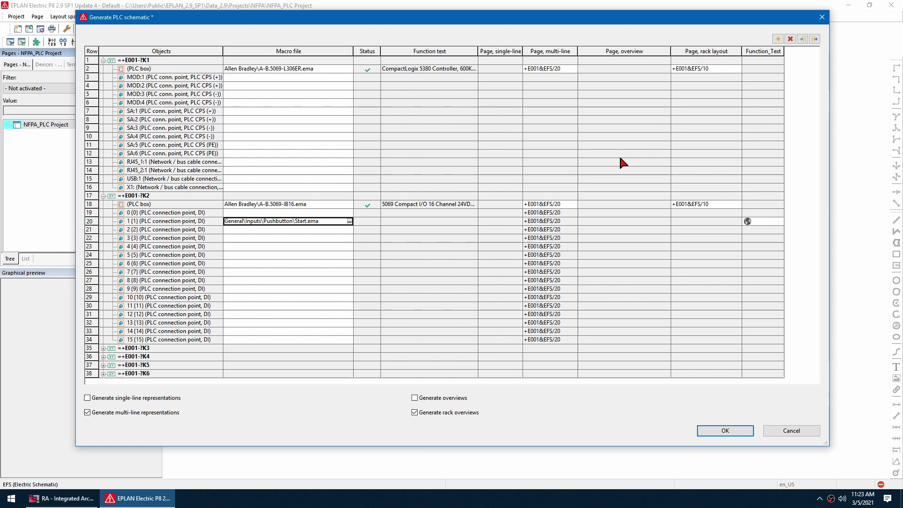
Step: Load assignments from Demo.xml, generate the schematic pages, and close without saving data
{"action": "left_click", "coordinate": [803, 39]}
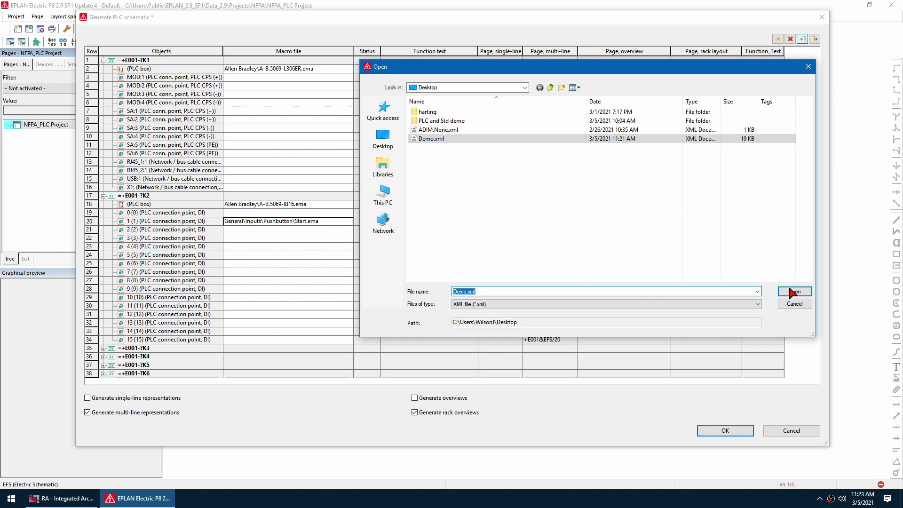
{"action": "left_click", "coordinate": [792, 292]}
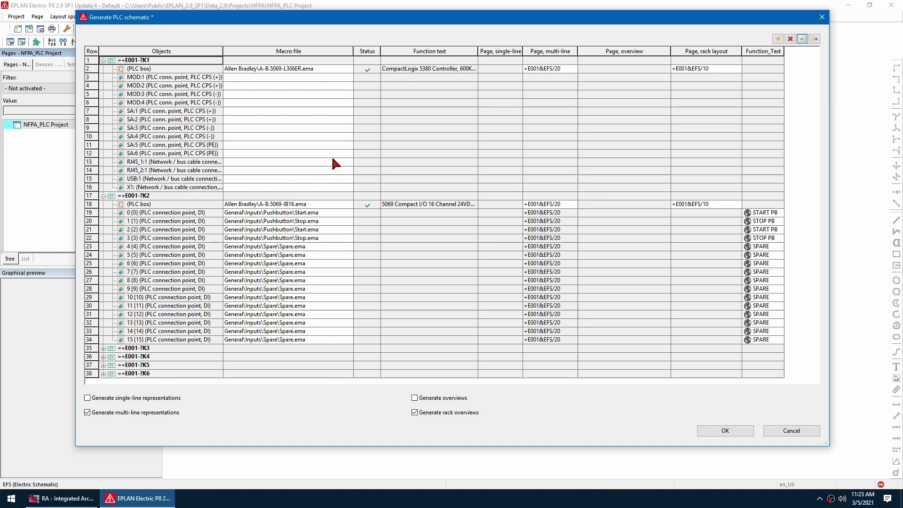
{"action": "left_click", "coordinate": [716, 427]}
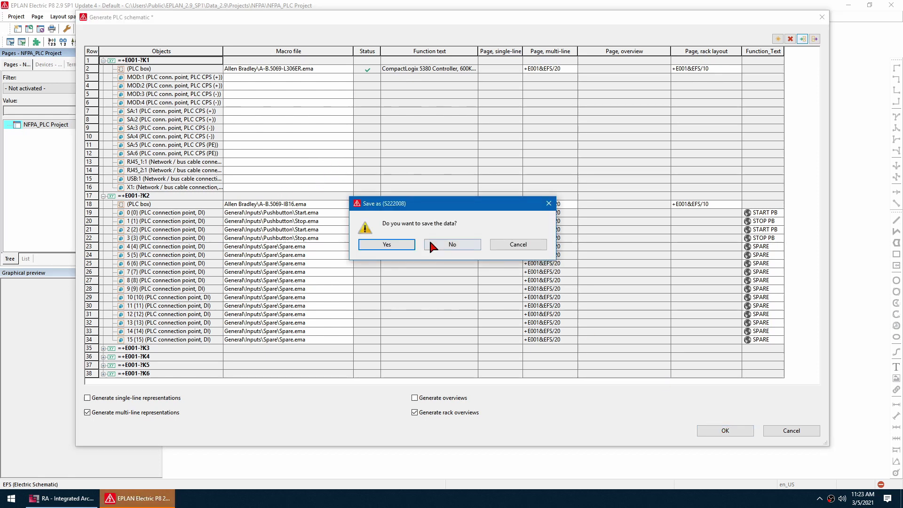
{"action": "left_click", "coordinate": [452, 246]}
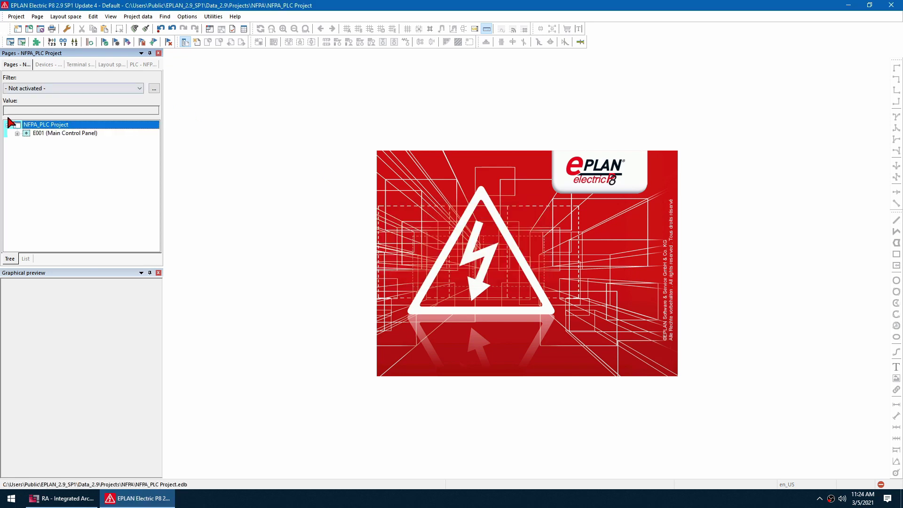
Step: Expand E001 > EFS and review generated pages 10, 20 and 21
{"action": "left_click", "coordinate": [17, 133]}
{"action": "left_click", "coordinate": [26, 141]}
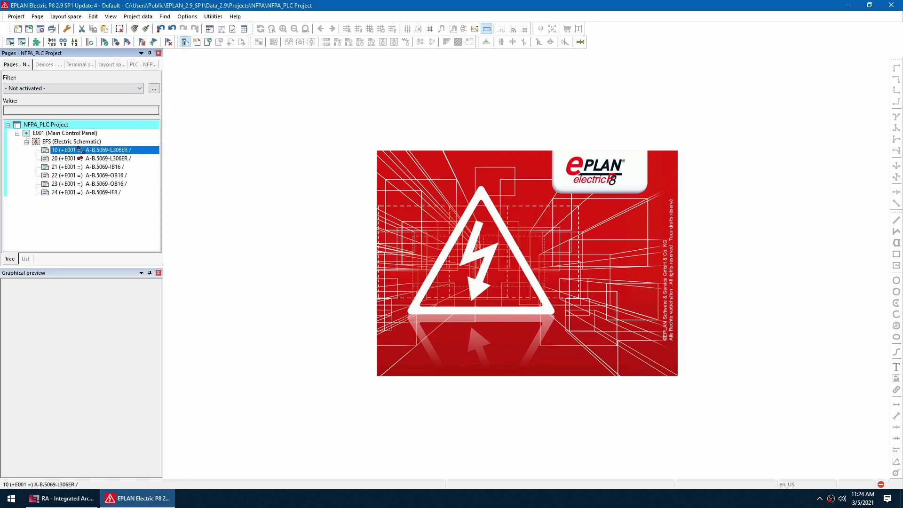
{"action": "double_click", "coordinate": [78, 150]}
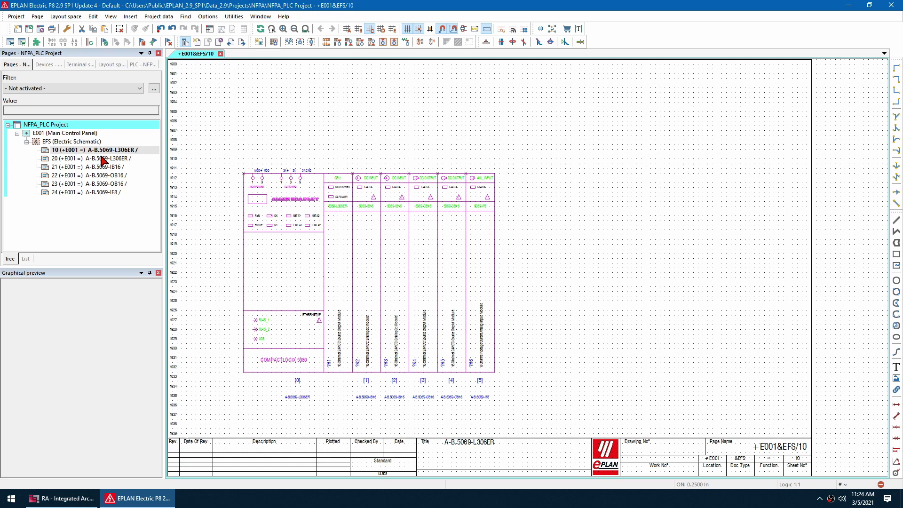
{"action": "double_click", "coordinate": [102, 158]}
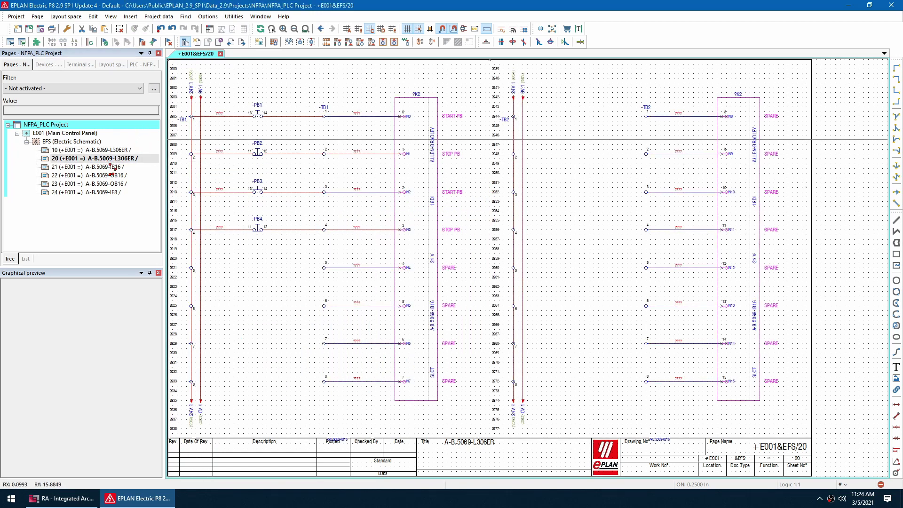
{"action": "double_click", "coordinate": [108, 167]}
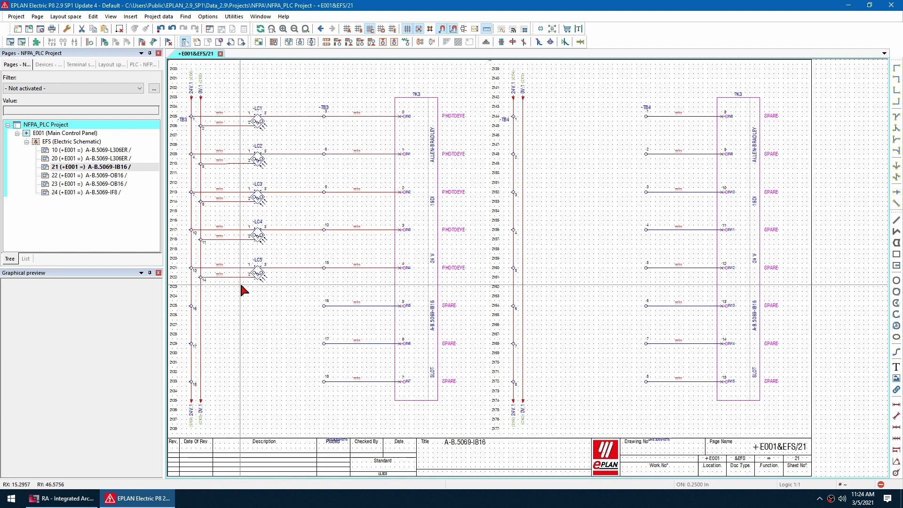
Step: Review pages 23 and 22 with coils CR1–CR16, then list the PLC structure
{"action": "double_click", "coordinate": [94, 159]}
{"action": "double_click", "coordinate": [122, 184]}
{"action": "left_click", "coordinate": [120, 176]}
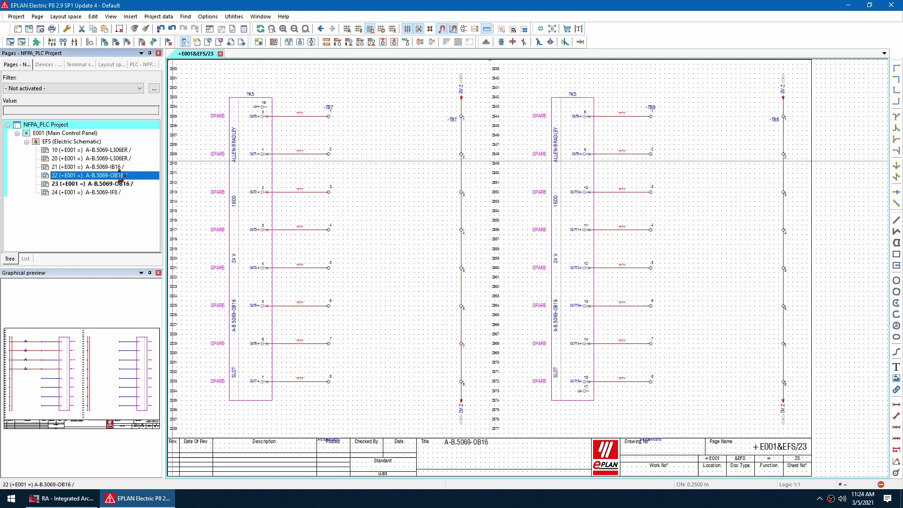
{"action": "double_click", "coordinate": [121, 175]}
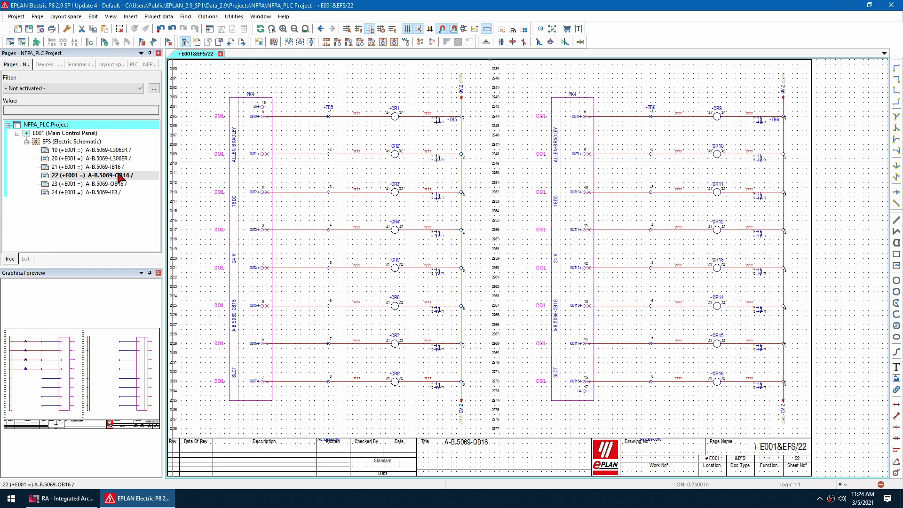
{"action": "left_click", "coordinate": [142, 64]}
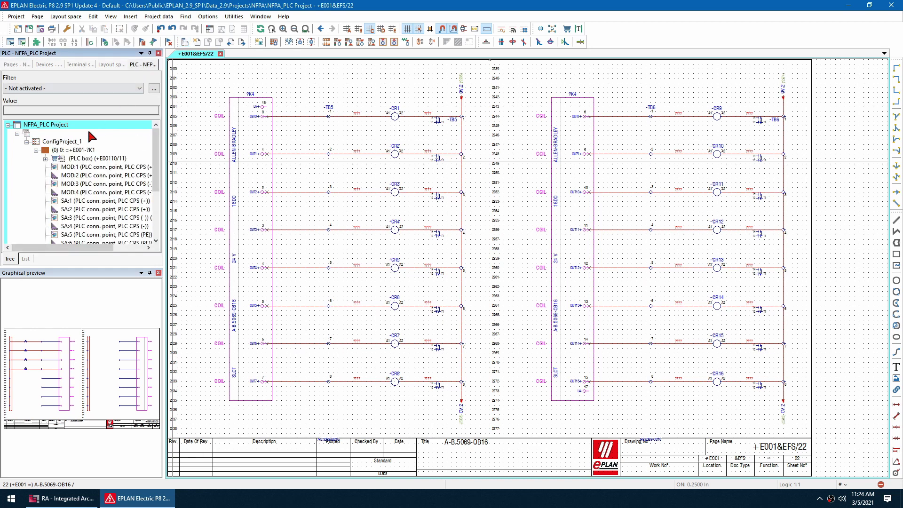
{"action": "right_click", "coordinate": [65, 140]}
Step: Readdress PLC connection points: inputs from 00:1:I.Data.0, outputs from 00:1:O.Data.0
{"action": "left_click", "coordinate": [111, 235]}
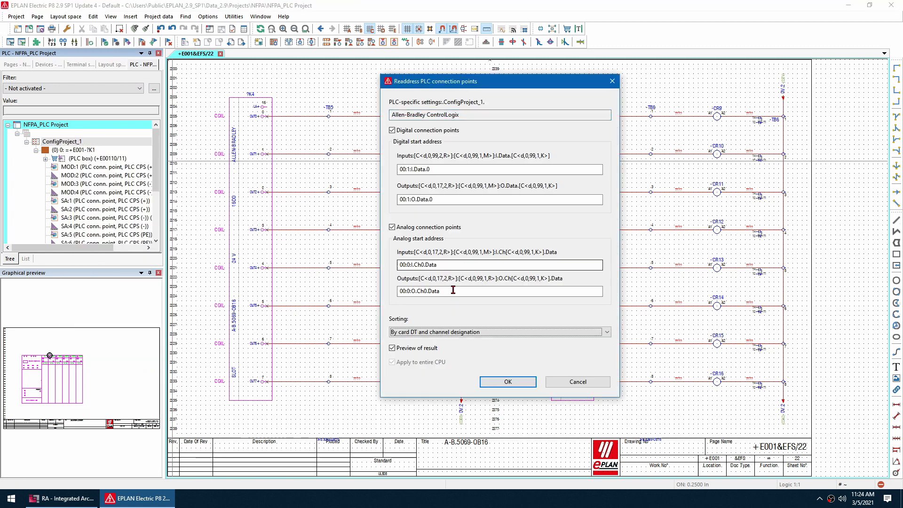
{"action": "left_click", "coordinate": [505, 382]}
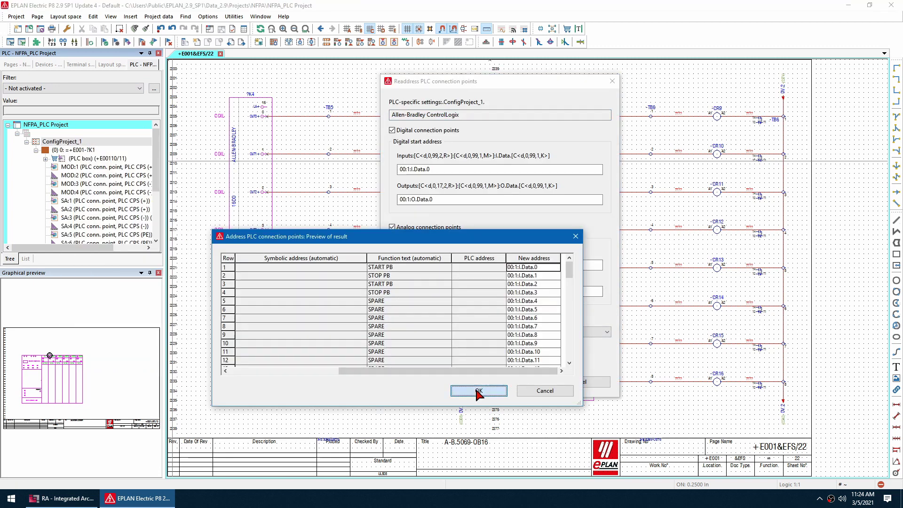
{"action": "left_click", "coordinate": [479, 391]}
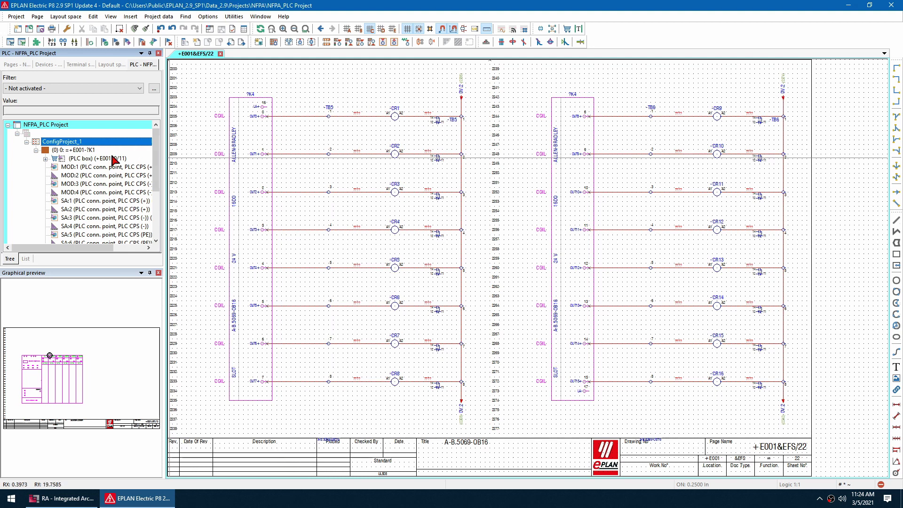
{"action": "left_click", "coordinate": [16, 65]}
{"action": "right_click", "coordinate": [82, 142]}
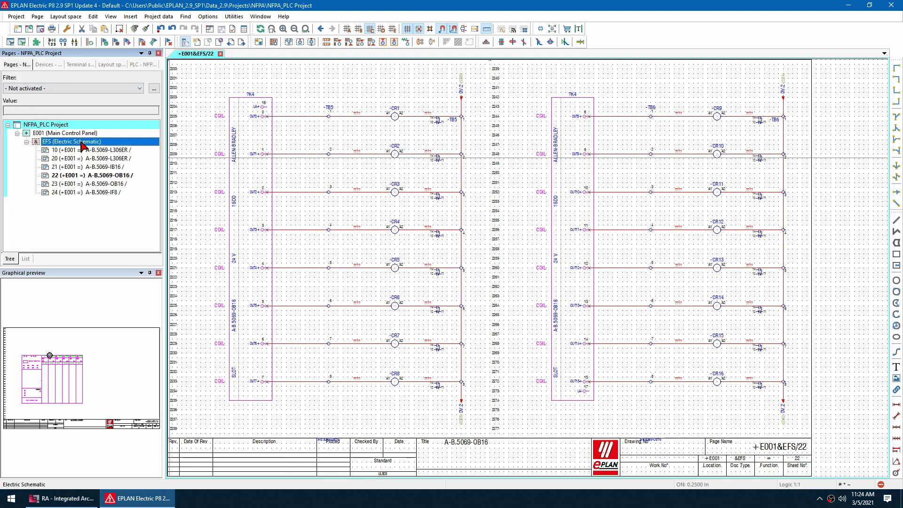
Step: Insert the 24VDC PowerSupply.emp page macro as EFS page 01 and open it
{"action": "left_click", "coordinate": [141, 273]}
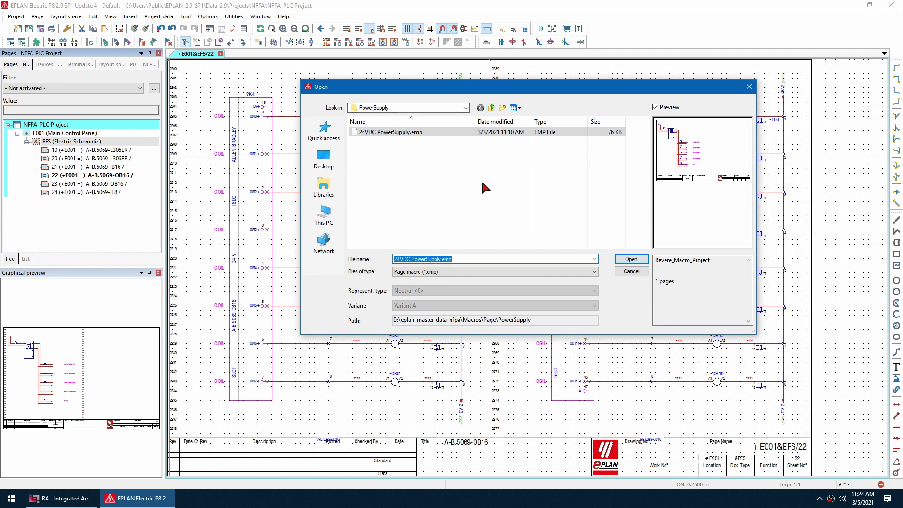
{"action": "left_click", "coordinate": [628, 262]}
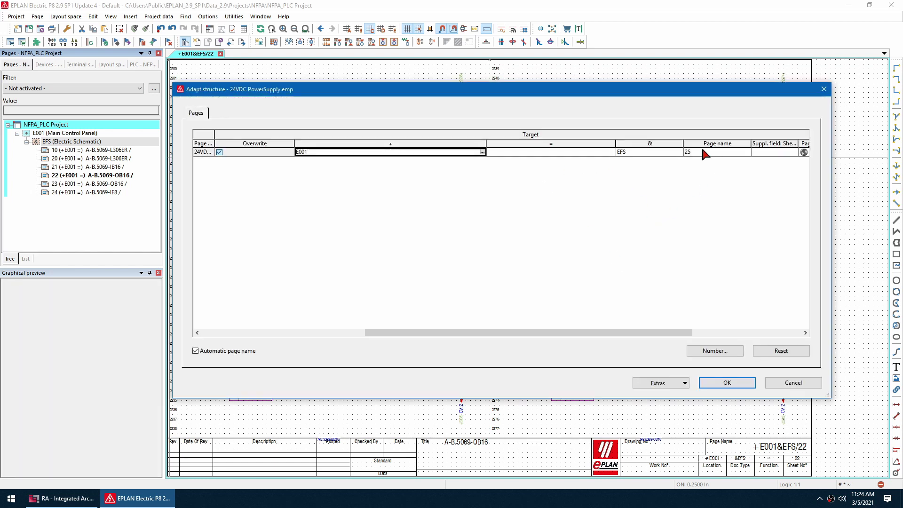
{"action": "left_click", "coordinate": [706, 152]}
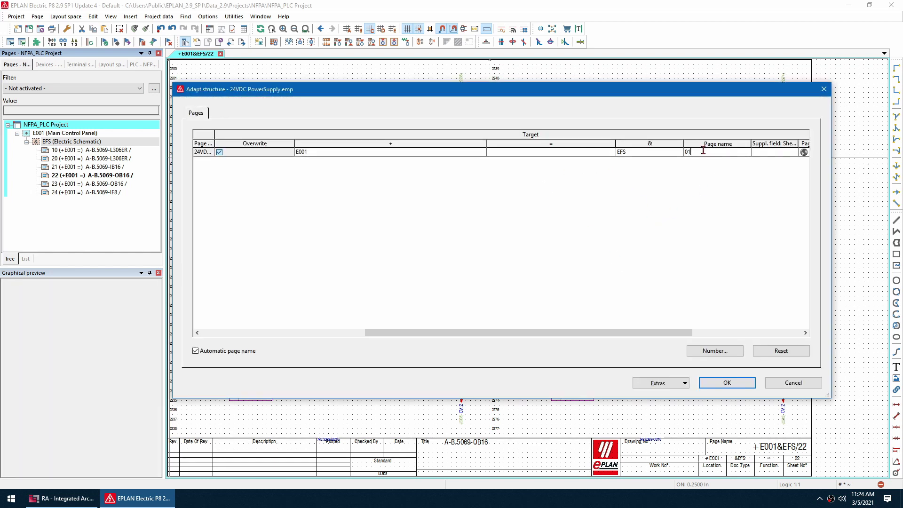
{"action": "key", "text": "Tab"}
{"action": "left_click", "coordinate": [727, 382]}
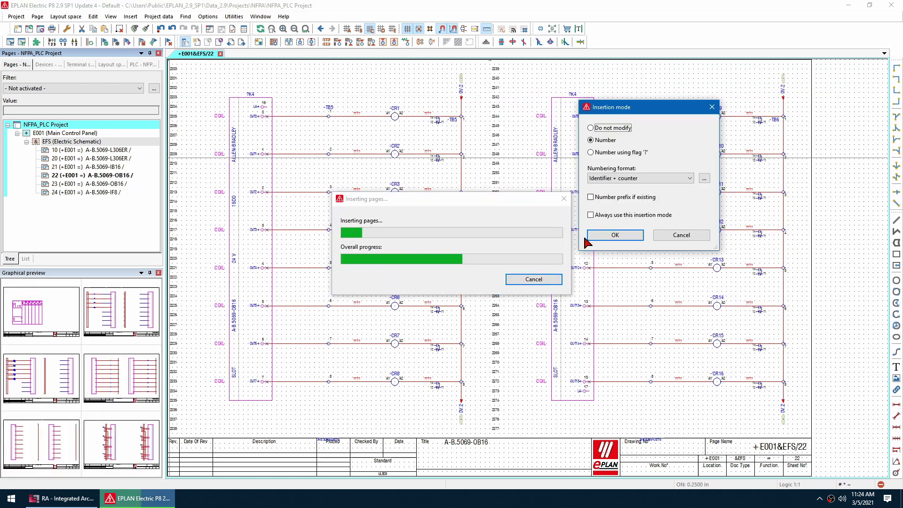
{"action": "left_click", "coordinate": [622, 238]}
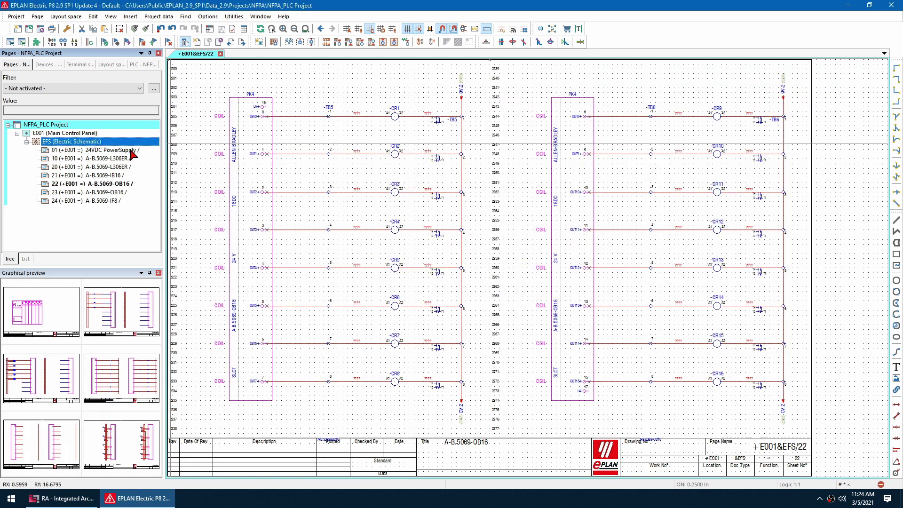
{"action": "left_click", "coordinate": [133, 150]}
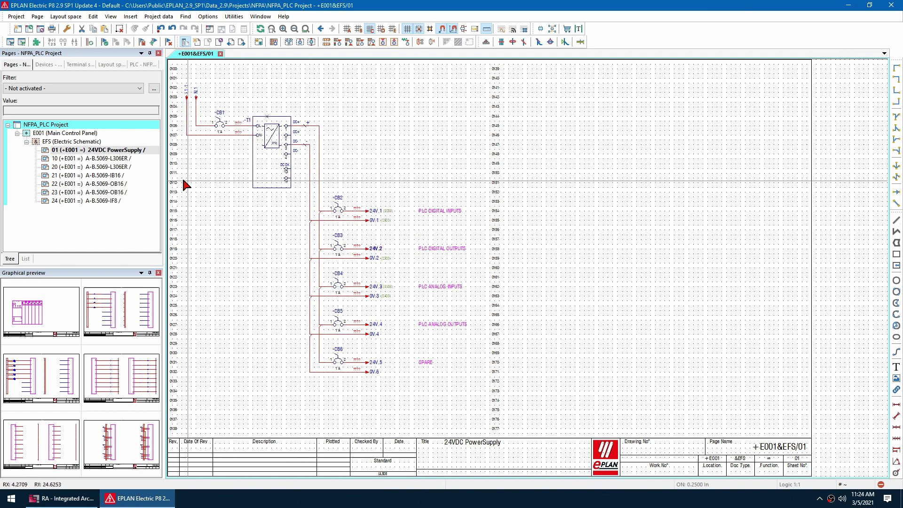
{"action": "left_click", "coordinate": [103, 159]}
Step: Designate the project's PLC connections, accepting designations like 00:1:I.Data.0
{"action": "left_click", "coordinate": [104, 168]}
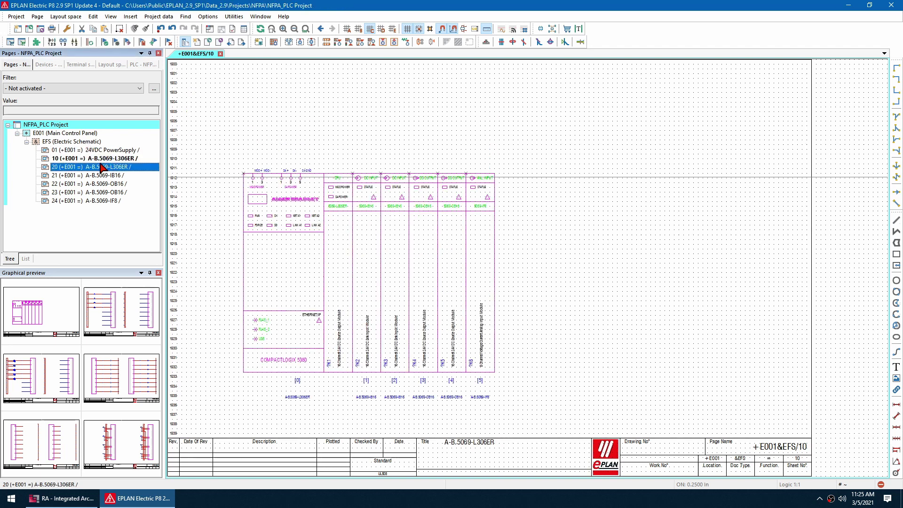
{"action": "left_click", "coordinate": [68, 124]}
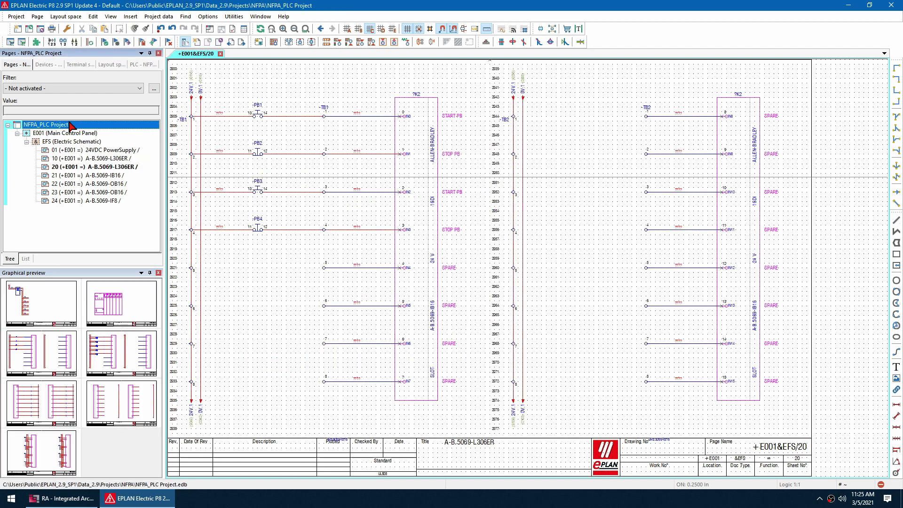
{"action": "key", "text": "ctrl+shift+d"}
{"action": "key", "text": "Return"}
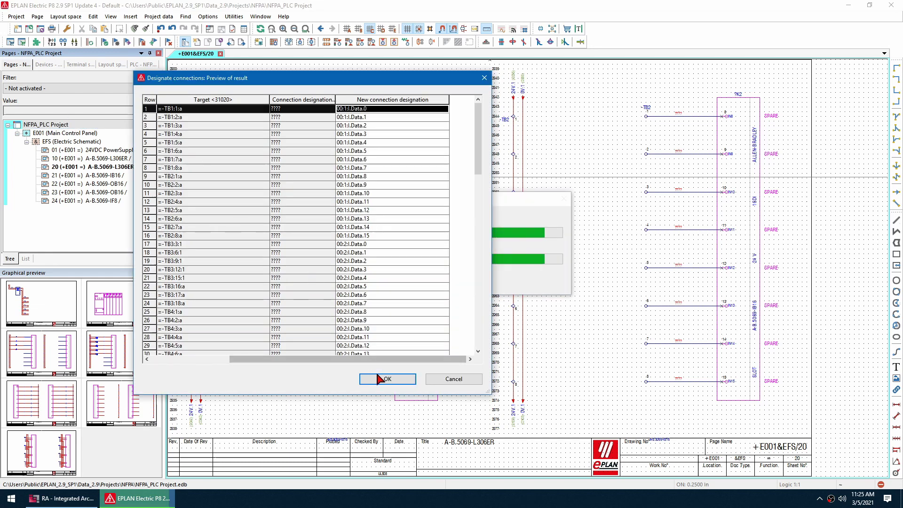
{"action": "left_click", "coordinate": [381, 376]}
Step: Check page 22 A-B.5069-OB16, then open the S2:Enclosure layout space
{"action": "scroll", "coordinate": [224, 129], "scroll_direction": "up", "scroll_amount": 2}
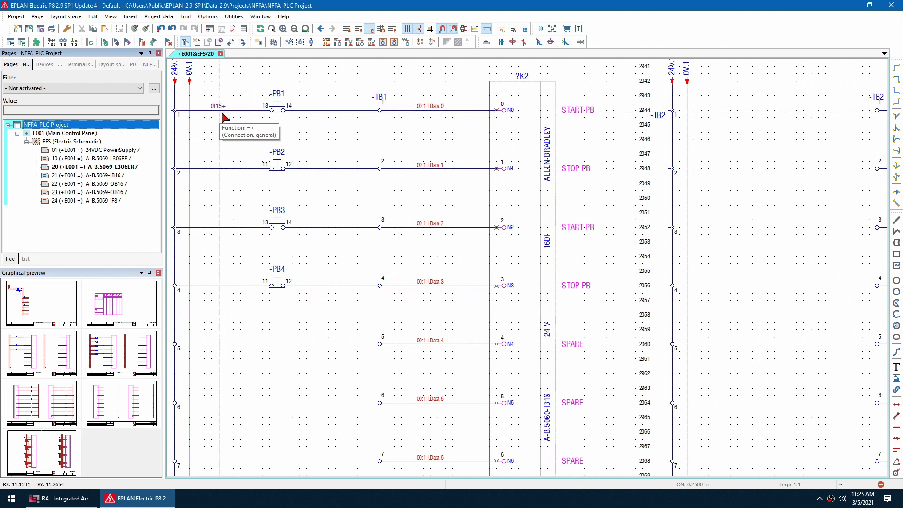
{"action": "scroll", "coordinate": [225, 116], "scroll_direction": "down", "scroll_amount": 1}
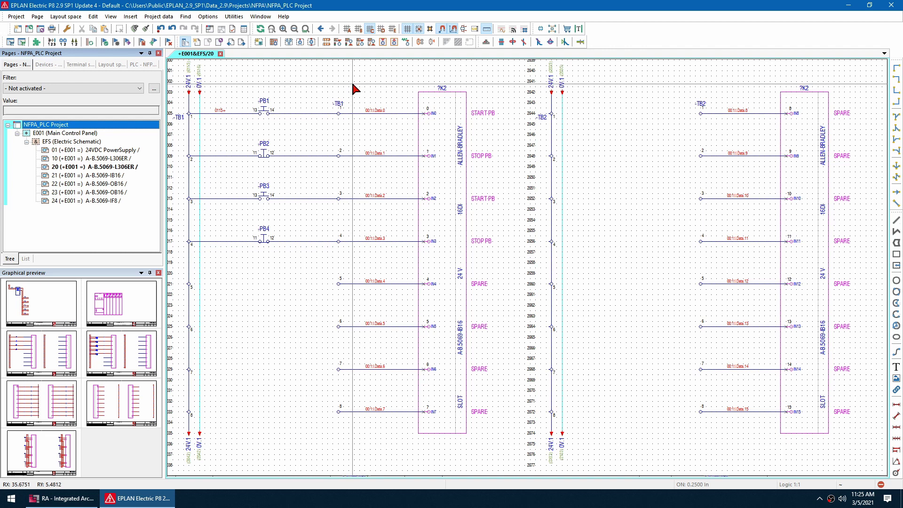
{"action": "left_click_drag", "start_coordinate": [354, 87], "coordinate": [395, 416]}
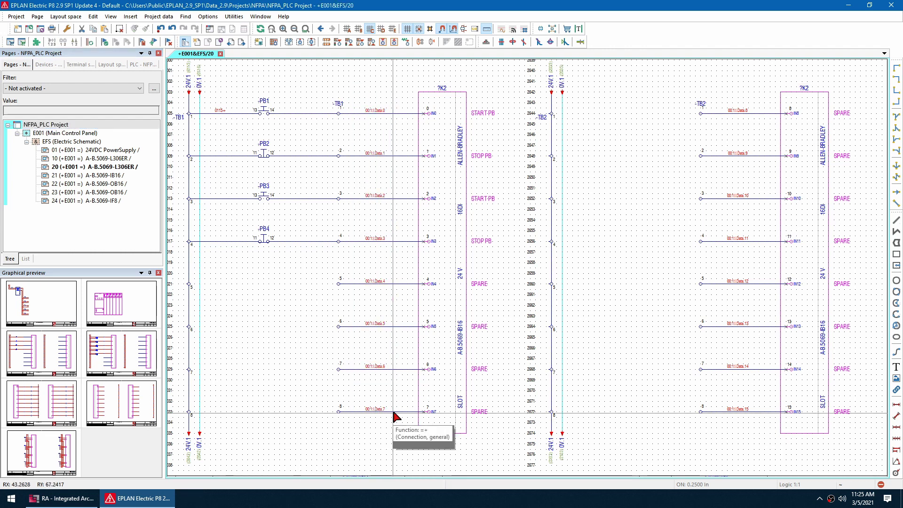
{"action": "left_click", "coordinate": [116, 184]}
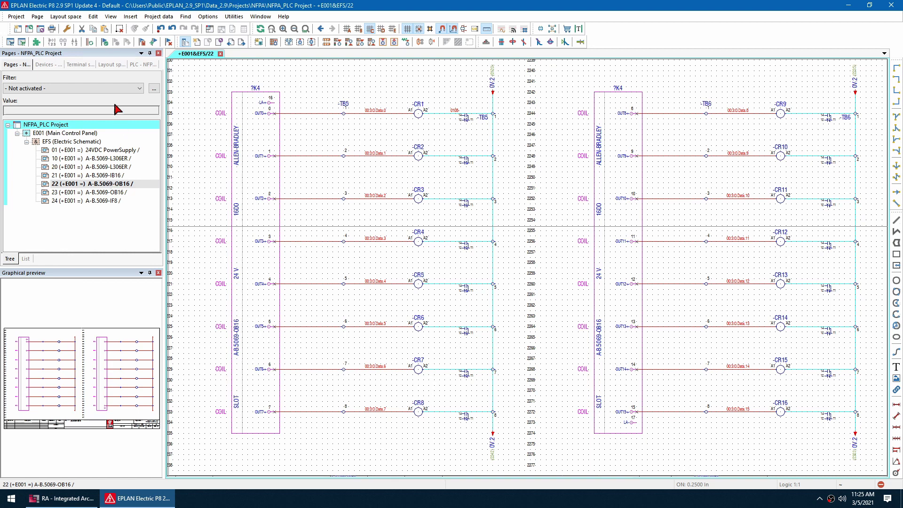
{"action": "left_click", "coordinate": [111, 65]}
{"action": "left_click", "coordinate": [70, 142]}
Step: Open the S2:Enclosure 3D layout, rotate it to a front-left view, and show only mounting panels
{"action": "double_click", "coordinate": [69, 142]}
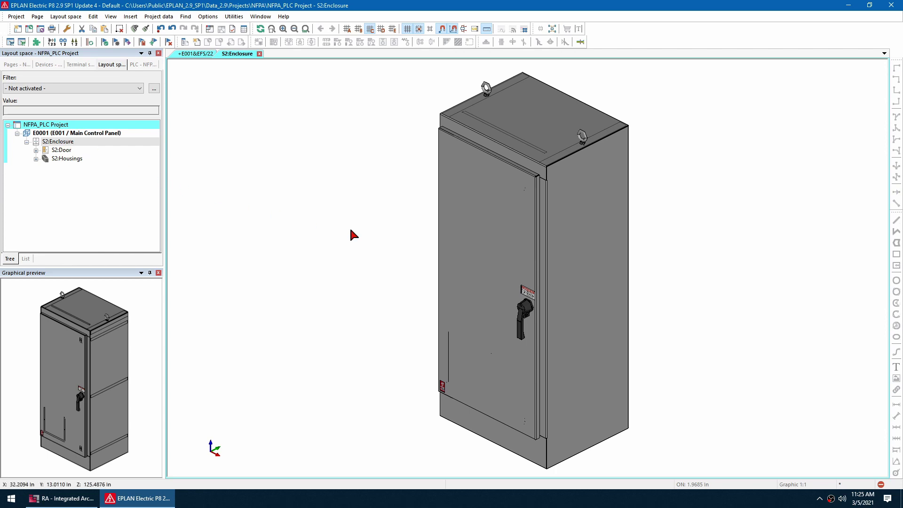
{"action": "key", "text": "shift+Left"}
{"action": "key", "text": "shift+Left"}
{"action": "key", "text": "shift+Left"}
{"action": "key", "text": "shift+Left"}
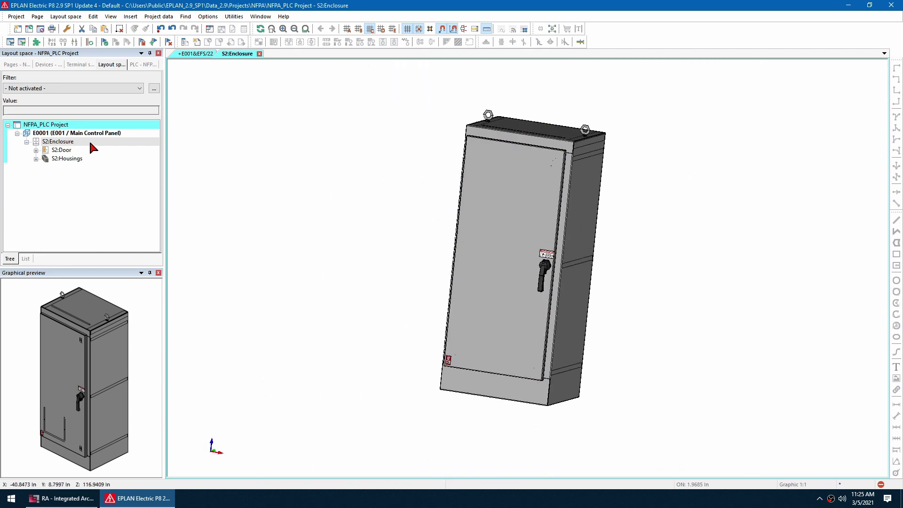
{"action": "right_click", "coordinate": [91, 143]}
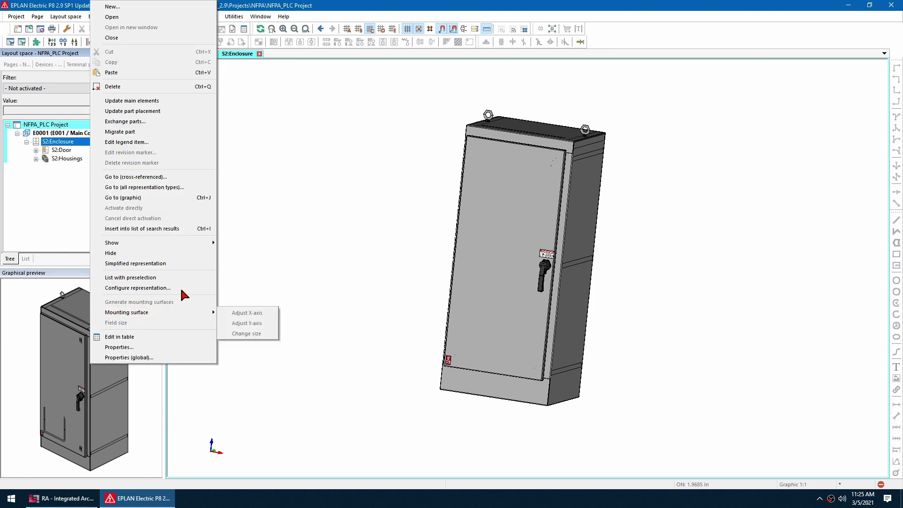
{"action": "mouse_move", "coordinate": [193, 243]}
{"action": "left_click", "coordinate": [284, 265]}
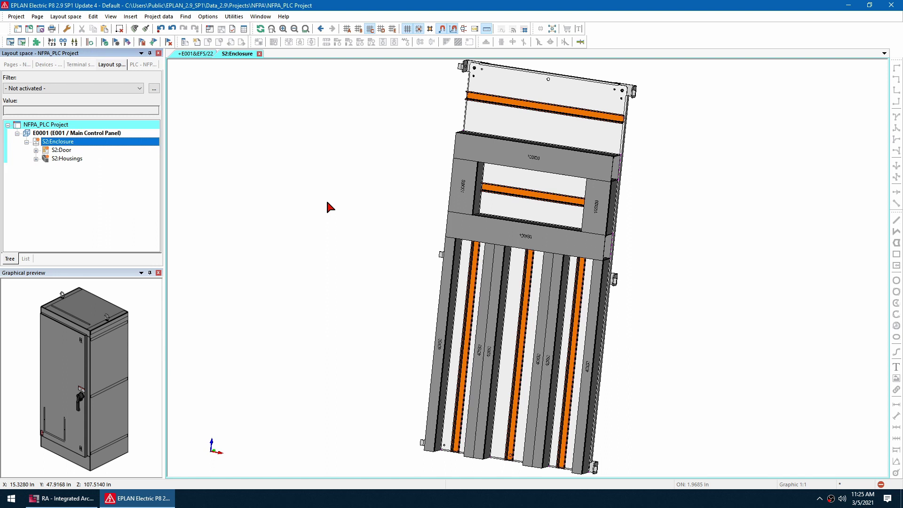
Step: Place PLC controller ?K1 from the E001 devices onto the top rail
{"action": "left_click", "coordinate": [48, 65]}
{"action": "left_click", "coordinate": [18, 142]}
{"action": "scroll", "coordinate": [66, 172], "scroll_direction": "down", "scroll_amount": 6}
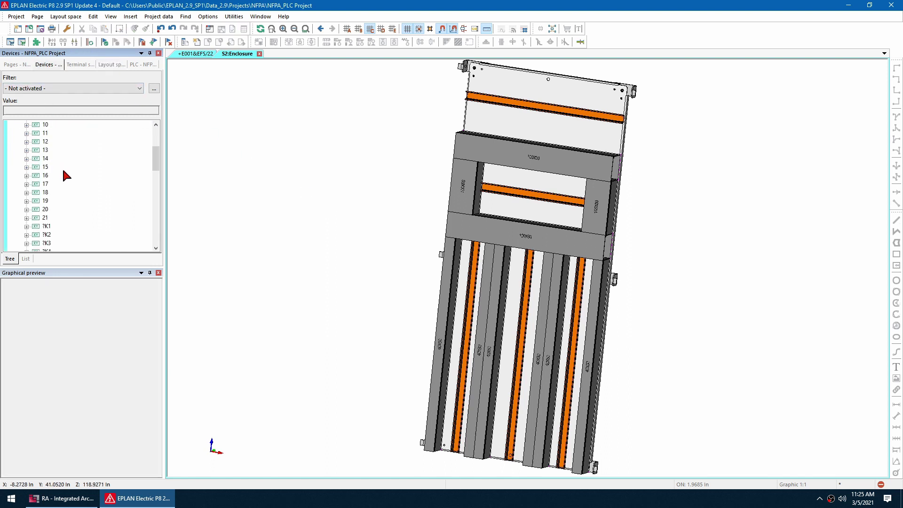
{"action": "left_click", "coordinate": [50, 177]}
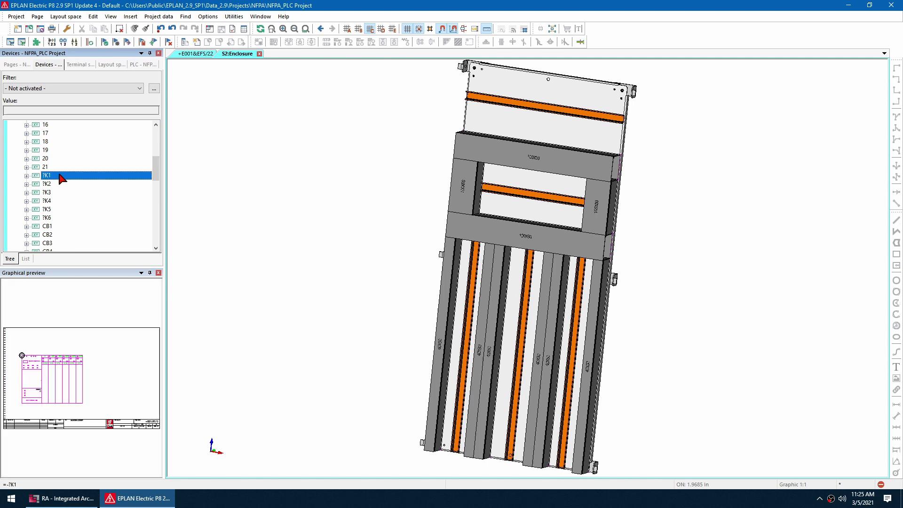
{"action": "left_click_drag", "start_coordinate": [96, 171], "coordinate": [500, 107]}
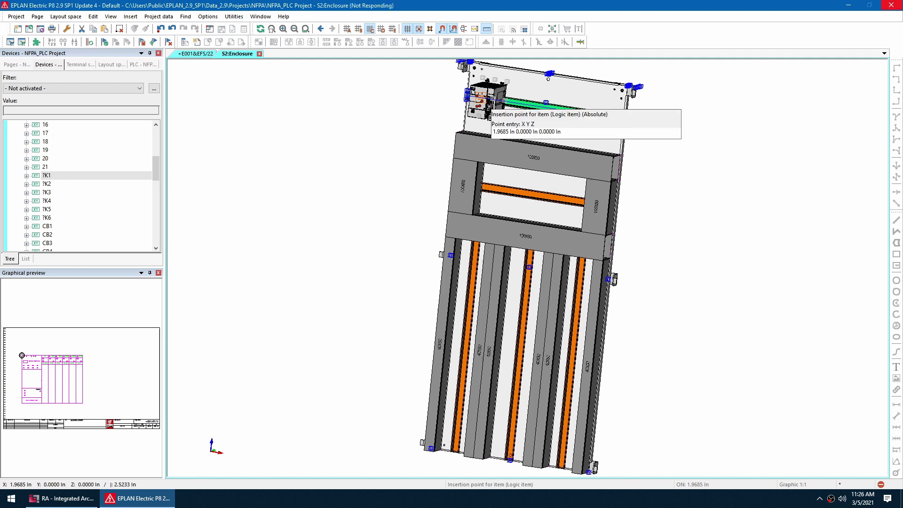
{"action": "left_click", "coordinate": [47, 184]}
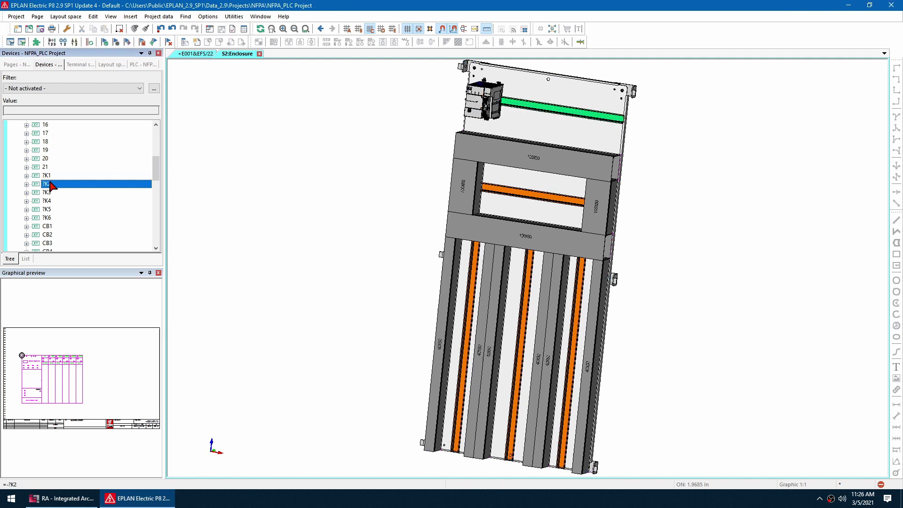
Step: Place I/O cards ?K2–?K6 as parts beside the PLC on the top rail
{"action": "left_click", "coordinate": [47, 217]}
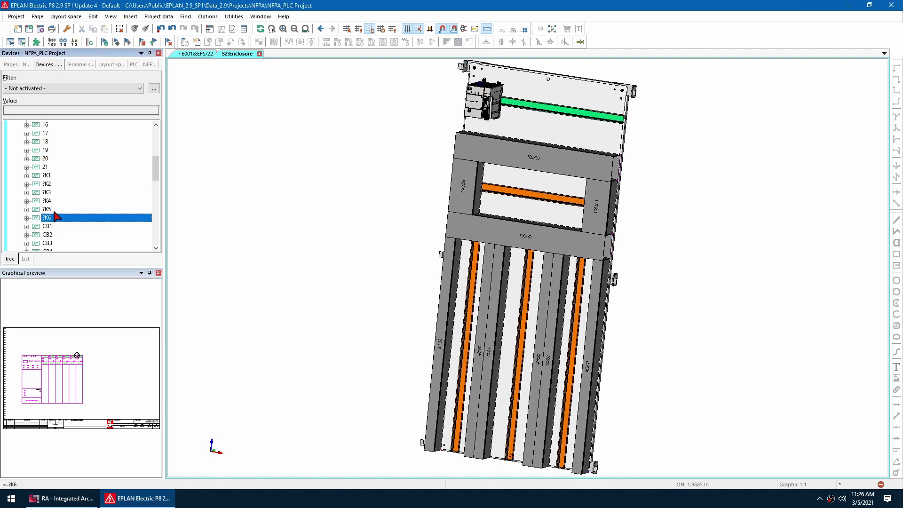
{"action": "left_click", "coordinate": [53, 188], "text": "shift"}
{"action": "left_click_drag", "start_coordinate": [52, 188], "coordinate": [534, 111]}
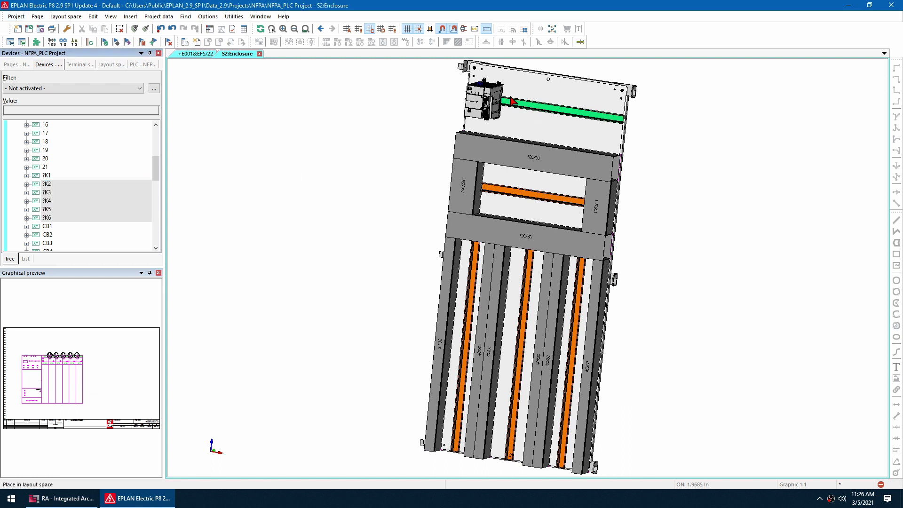
{"action": "left_click", "coordinate": [508, 102]}
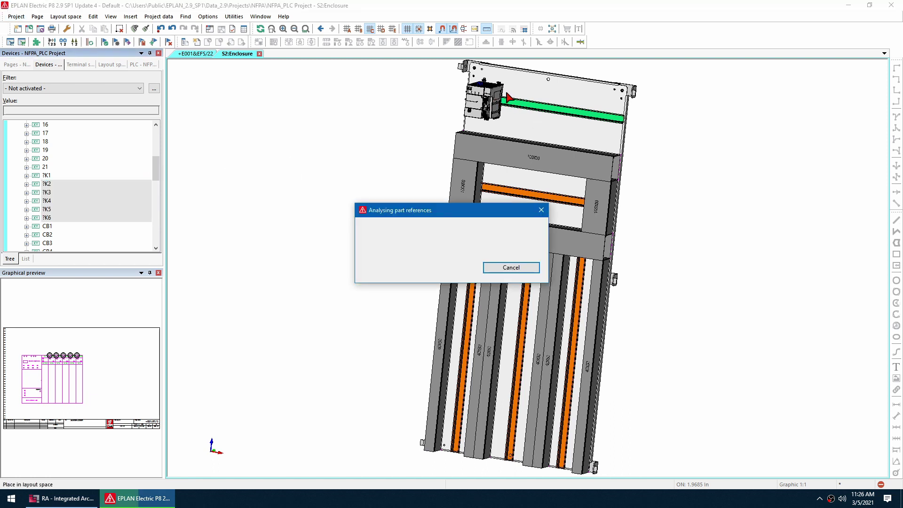
{"action": "left_click", "coordinate": [477, 254]}
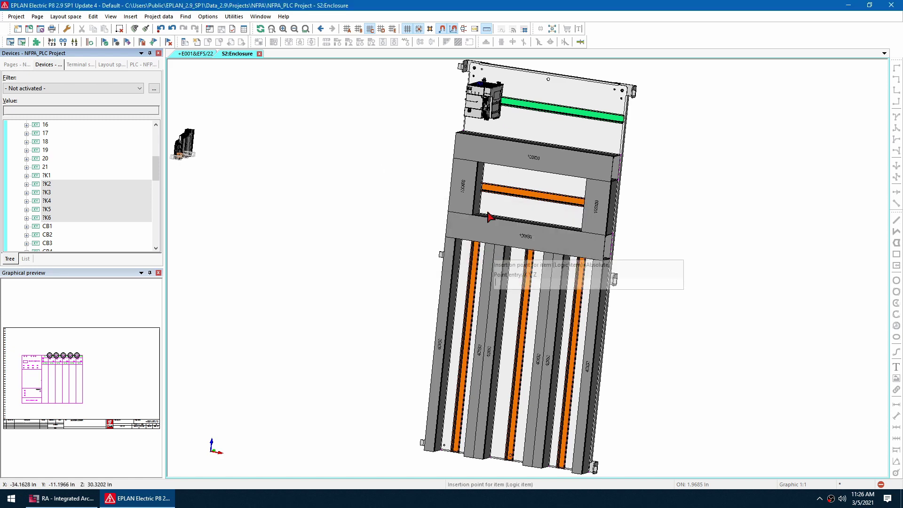
{"action": "scroll", "coordinate": [471, 141], "scroll_direction": "up", "scroll_amount": 5}
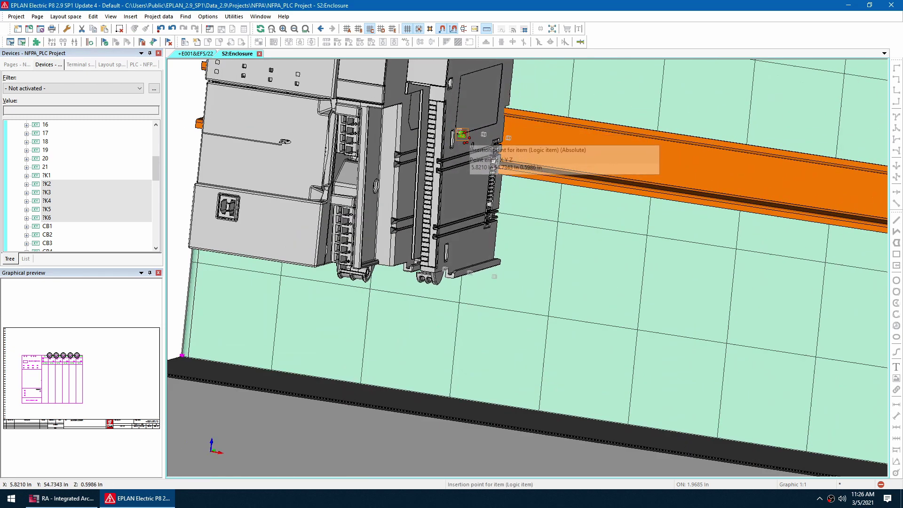
{"action": "left_click", "coordinate": [463, 135]}
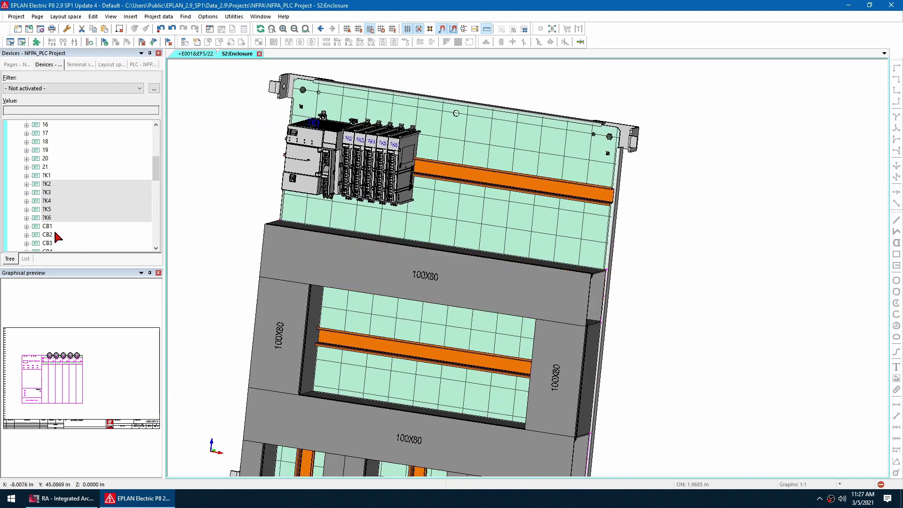
Step: Place circuit breakers CB1–CB6 on the upper rail of the enclosure
{"action": "left_click", "coordinate": [47, 227]}
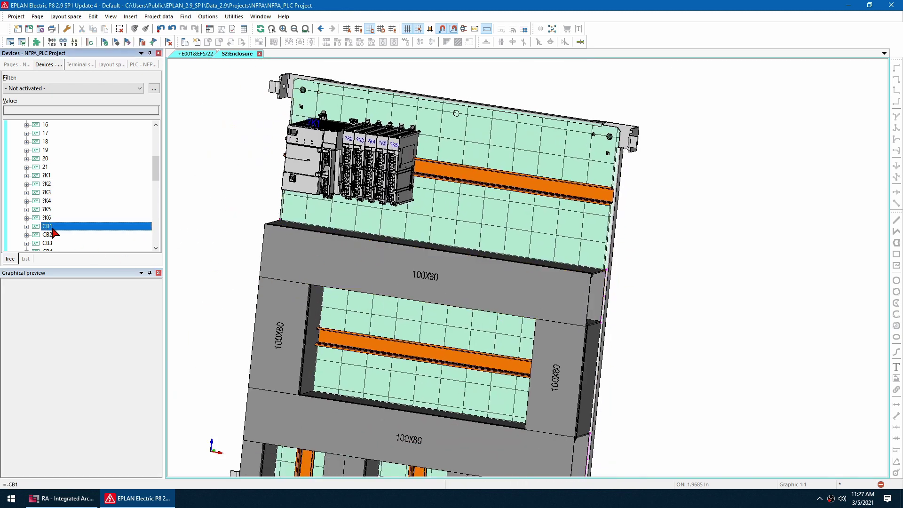
{"action": "scroll", "coordinate": [54, 229], "scroll_direction": "down", "scroll_amount": 1}
{"action": "left_click", "coordinate": [47, 234], "text": "shift"}
{"action": "left_click_drag", "start_coordinate": [54, 238], "coordinate": [376, 341]}
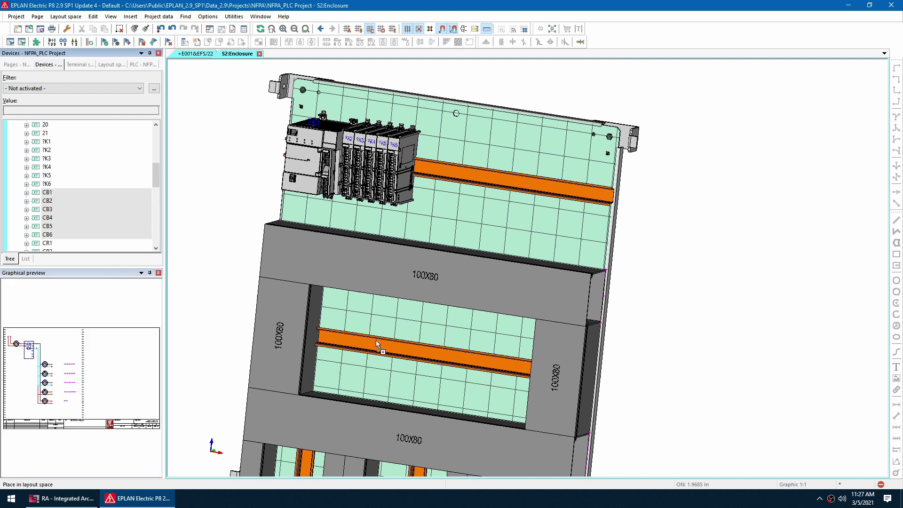
{"action": "scroll", "coordinate": [332, 338], "scroll_direction": "up", "scroll_amount": 2}
{"action": "scroll", "coordinate": [332, 339], "scroll_direction": "up", "scroll_amount": 1}
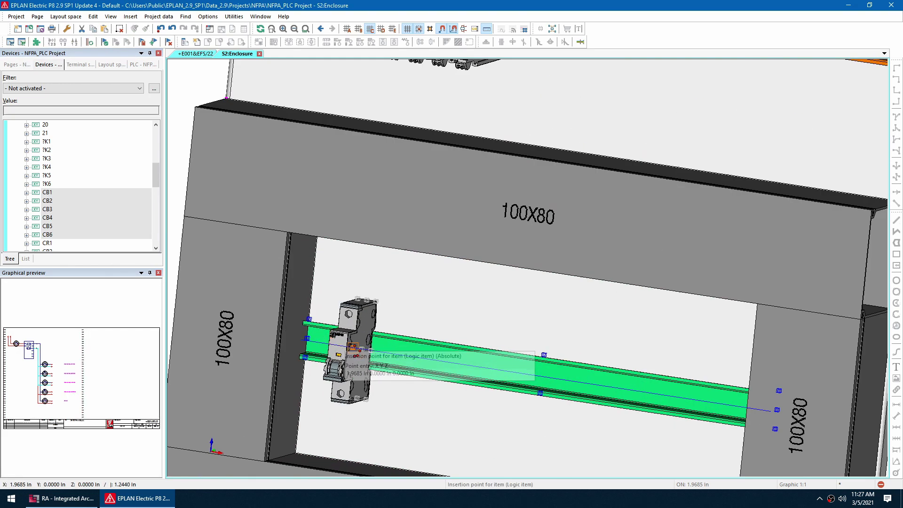
{"action": "left_click", "coordinate": [353, 349]}
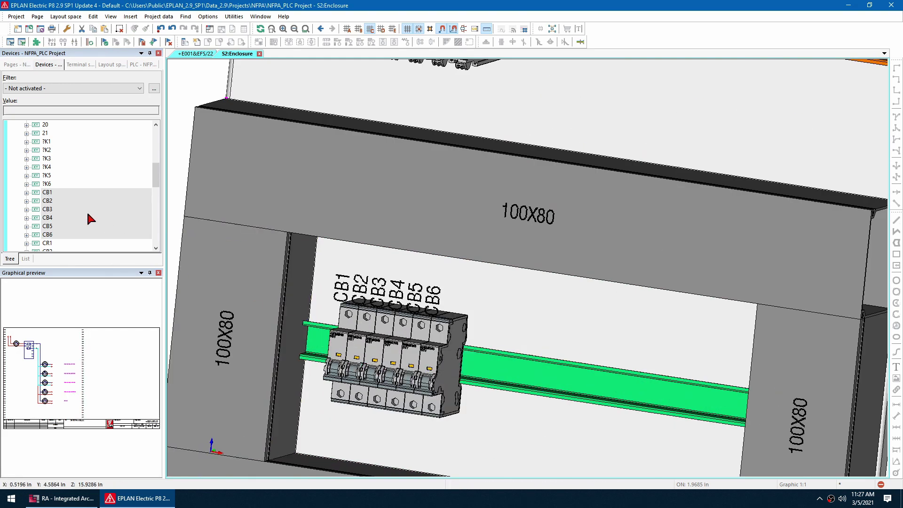
Step: Place relays CR1–CR16 on the green vertical rail
{"action": "scroll", "coordinate": [53, 203], "scroll_direction": "down", "scroll_amount": 2}
{"action": "left_click", "coordinate": [50, 192]}
{"action": "scroll", "coordinate": [61, 241], "scroll_direction": "down", "scroll_amount": 3}
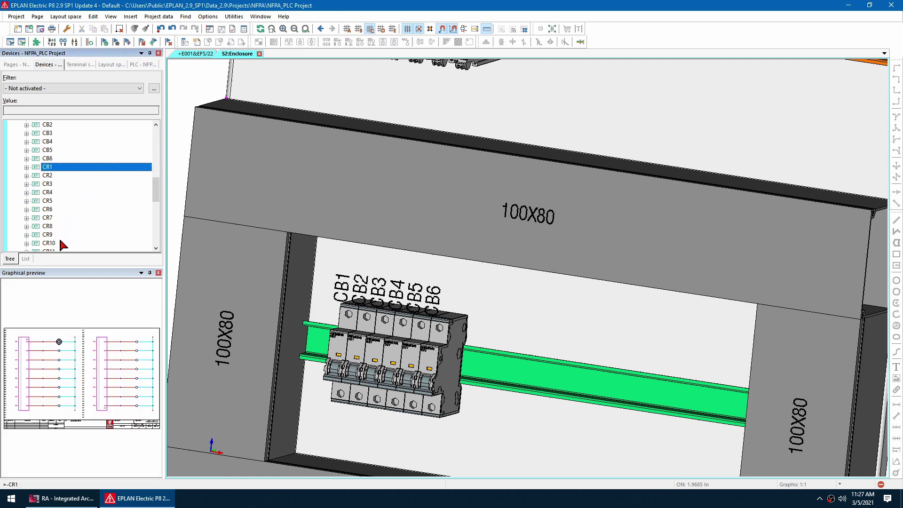
{"action": "left_click", "coordinate": [55, 235], "text": "shift"}
{"action": "left_click_drag", "start_coordinate": [62, 154], "coordinate": [513, 371]}
{"action": "scroll", "coordinate": [494, 391], "scroll_direction": "down", "scroll_amount": 3}
{"action": "scroll", "coordinate": [476, 390], "scroll_direction": "up", "scroll_amount": 2}
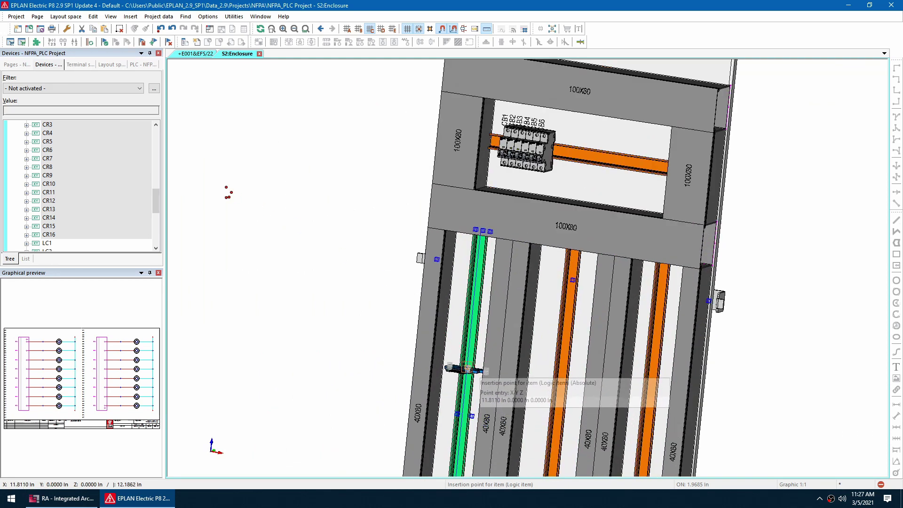
{"action": "left_click", "coordinate": [467, 369]}
Step: Place power supply T1 beside the breakers
{"action": "scroll", "coordinate": [64, 207], "scroll_direction": "down", "scroll_amount": 5}
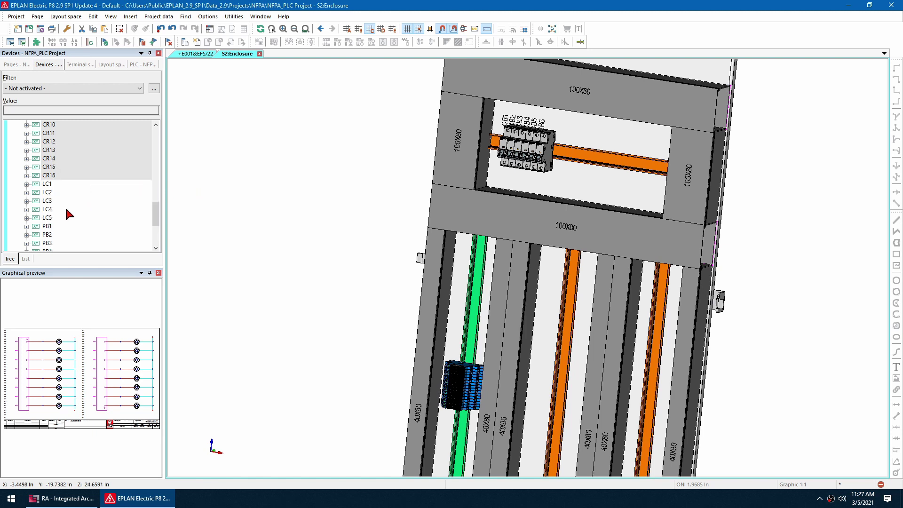
{"action": "left_click_drag", "start_coordinate": [45, 184], "coordinate": [538, 166]}
{"action": "left_click", "coordinate": [586, 163]}
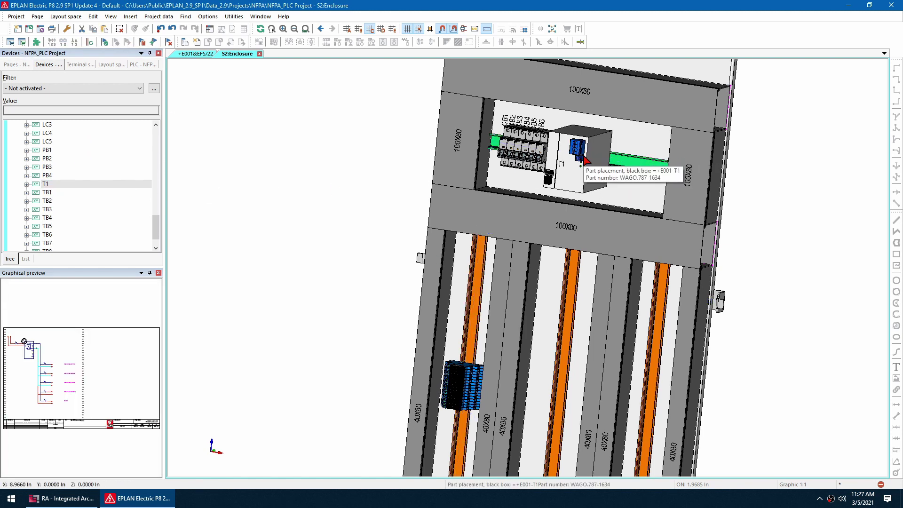
Step: Select terminal strips TB1–TB10 and drag them into the enclosure layout
{"action": "scroll", "coordinate": [57, 183], "scroll_direction": "down", "scroll_amount": 1}
{"action": "left_click", "coordinate": [53, 167]}
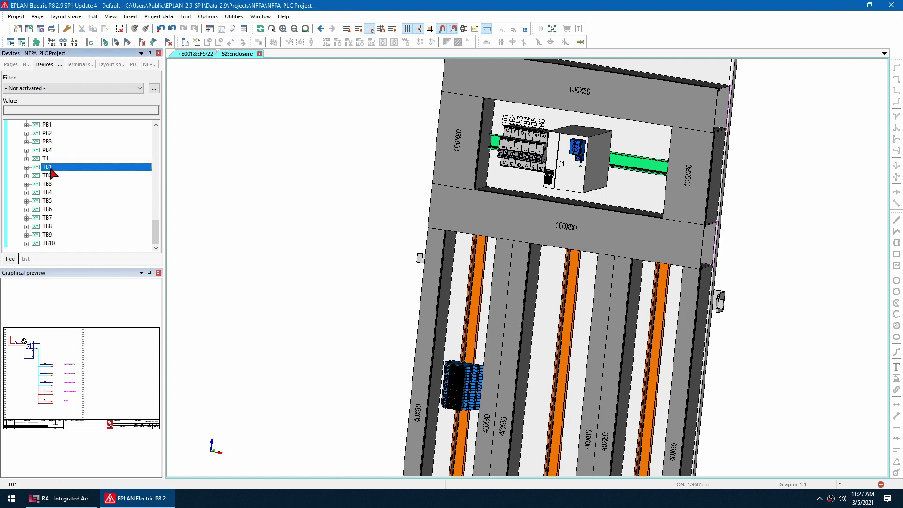
{"action": "left_click", "coordinate": [55, 243], "text": "shift"}
{"action": "left_click_drag", "start_coordinate": [59, 171], "coordinate": [473, 236]}
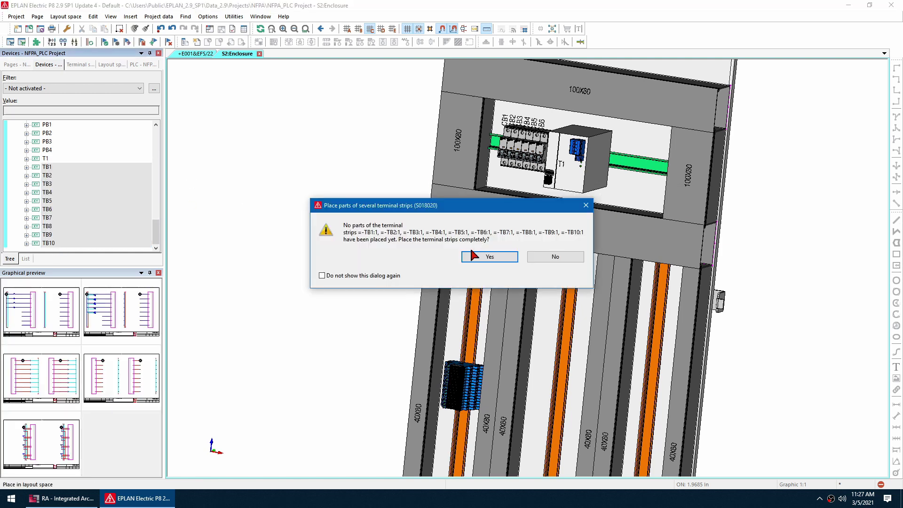
Step: Place terminal strips TB1–TB10 completely along the vertical rails beside the relays
{"action": "left_click", "coordinate": [489, 257]}
{"action": "scroll", "coordinate": [473, 259], "scroll_direction": "up", "scroll_amount": 3}
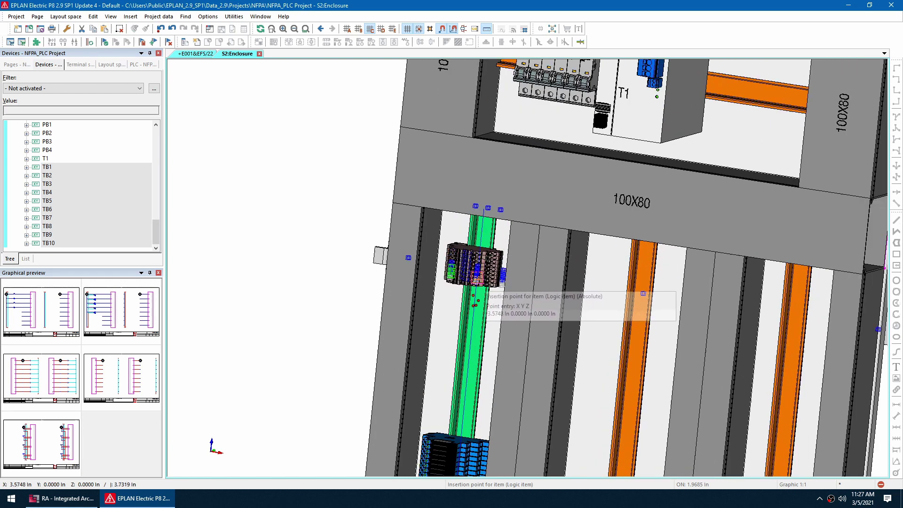
{"action": "left_click", "coordinate": [474, 303]}
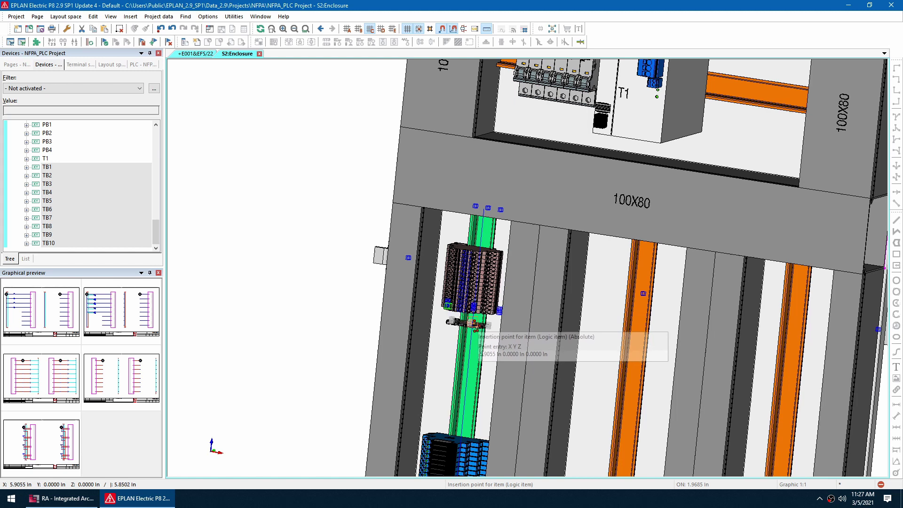
{"action": "left_click", "coordinate": [475, 324]}
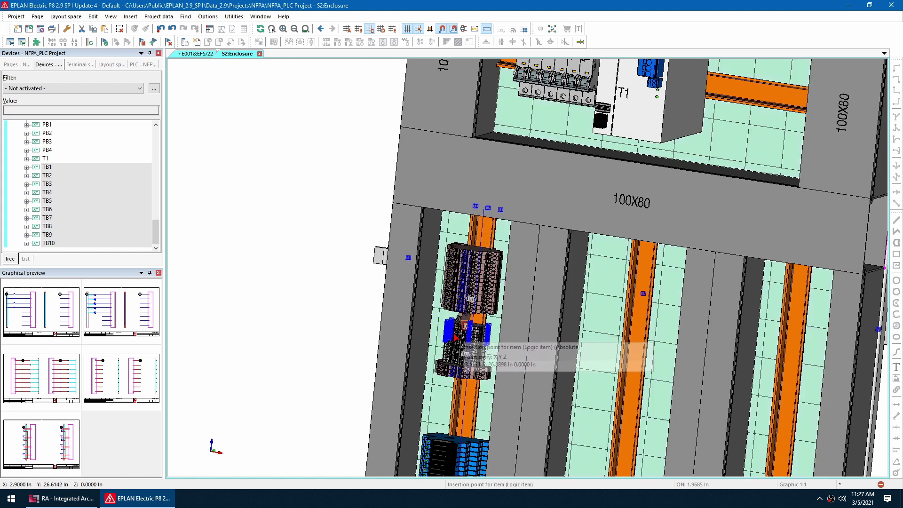
{"action": "scroll", "coordinate": [475, 330], "scroll_direction": "right", "scroll_amount": 3}
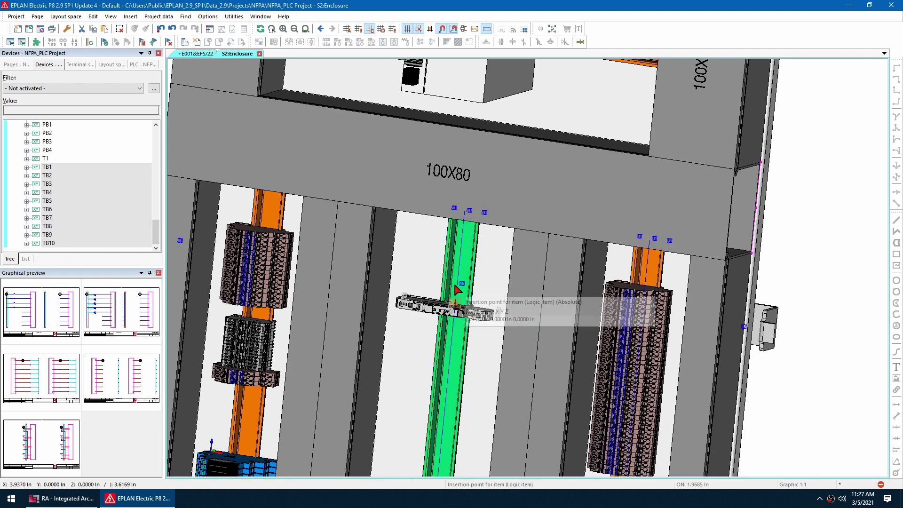
{"action": "left_click", "coordinate": [462, 264]}
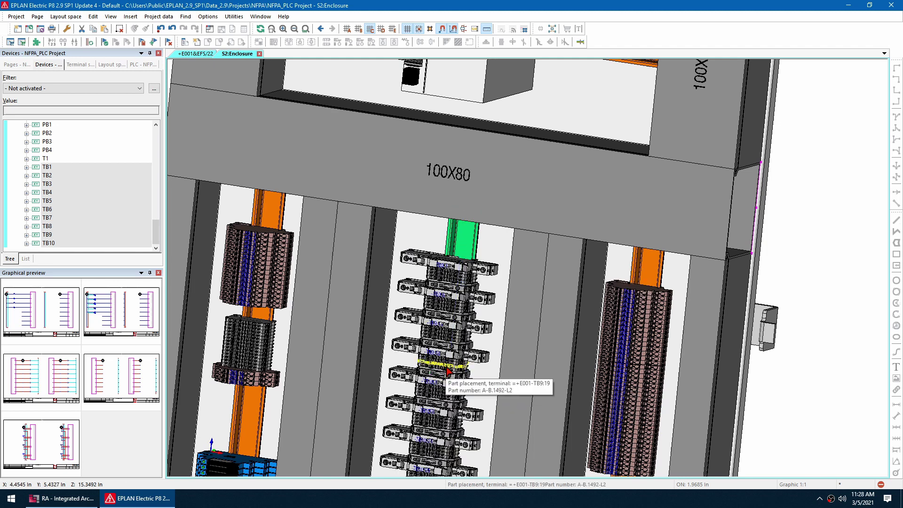
{"action": "scroll", "coordinate": [447, 315], "scroll_direction": "down", "scroll_amount": 3}
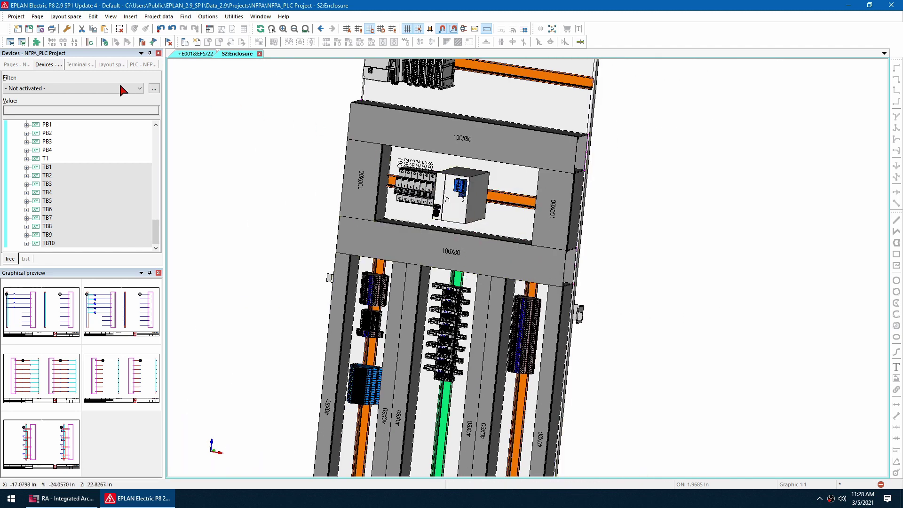
Step: Generate project reports for NFPA_PLC Project from the Pages navigator
{"action": "left_click", "coordinate": [13, 65]}
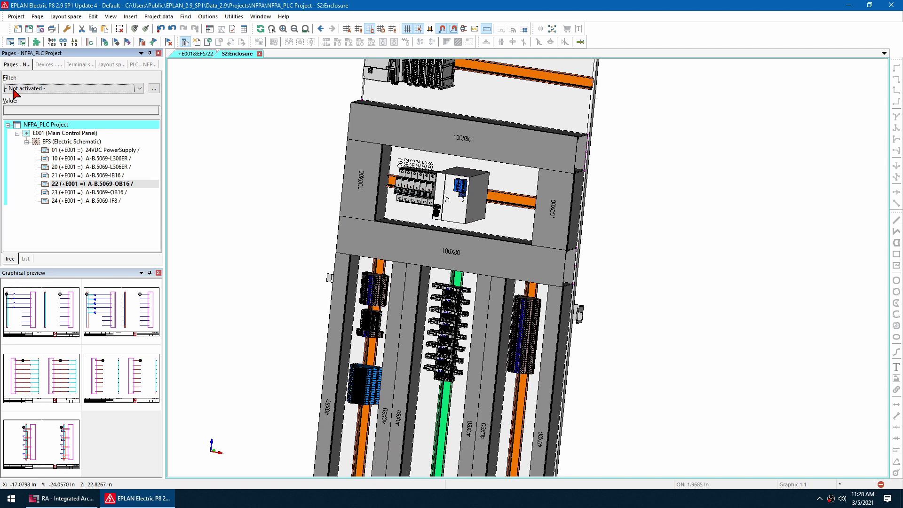
{"action": "left_click", "coordinate": [72, 125]}
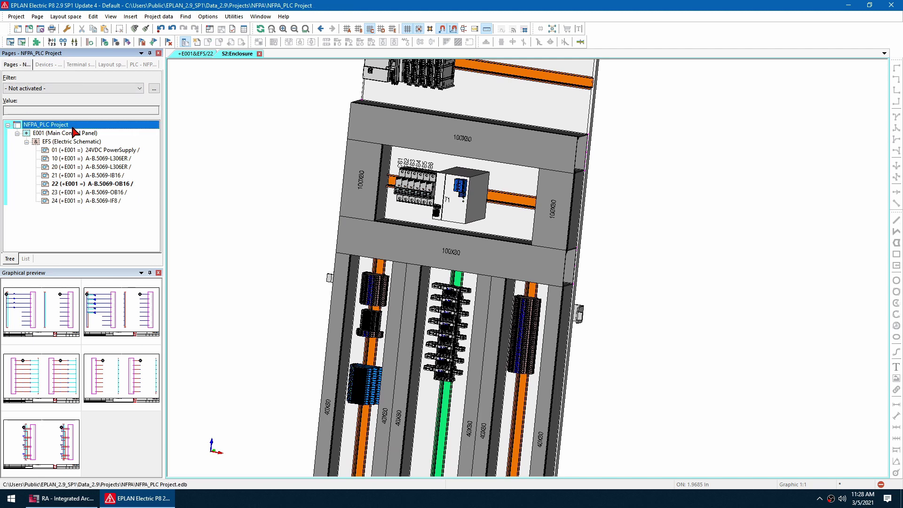
{"action": "left_click", "coordinate": [242, 18]}
{"action": "mouse_move", "coordinate": [264, 24]}
{"action": "left_click", "coordinate": [412, 45]}
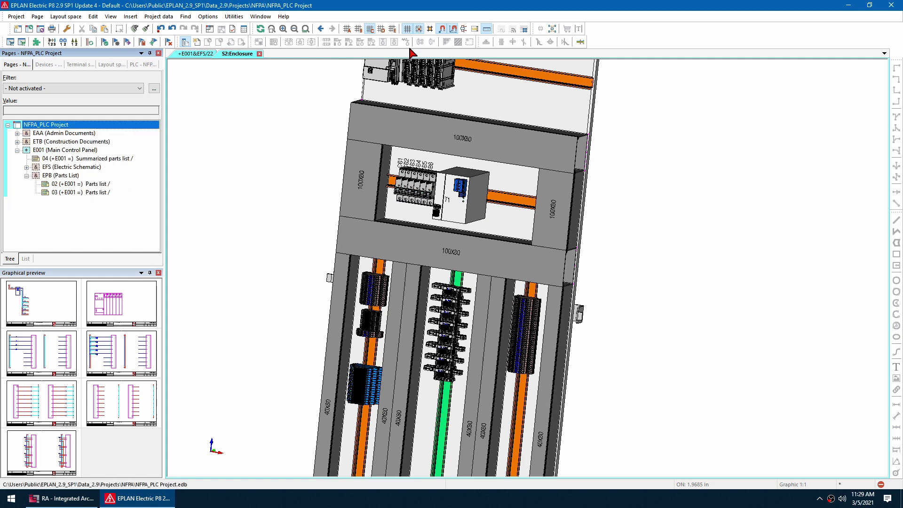
{"action": "left_click", "coordinate": [17, 133]}
Step: Review the Table of contents, enclosure layout, Summarized parts list and Parts list pages
{"action": "double_click", "coordinate": [53, 141]}
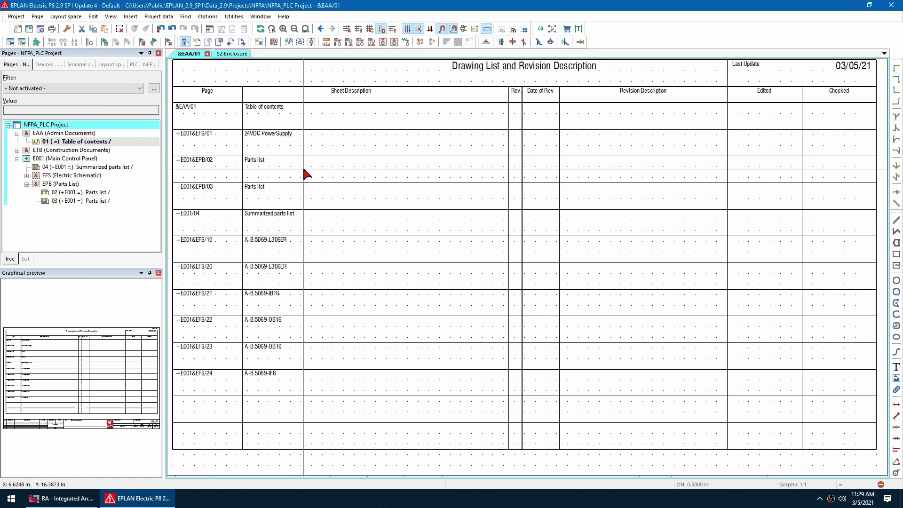
{"action": "scroll", "coordinate": [311, 141], "scroll_direction": "down", "scroll_amount": 1}
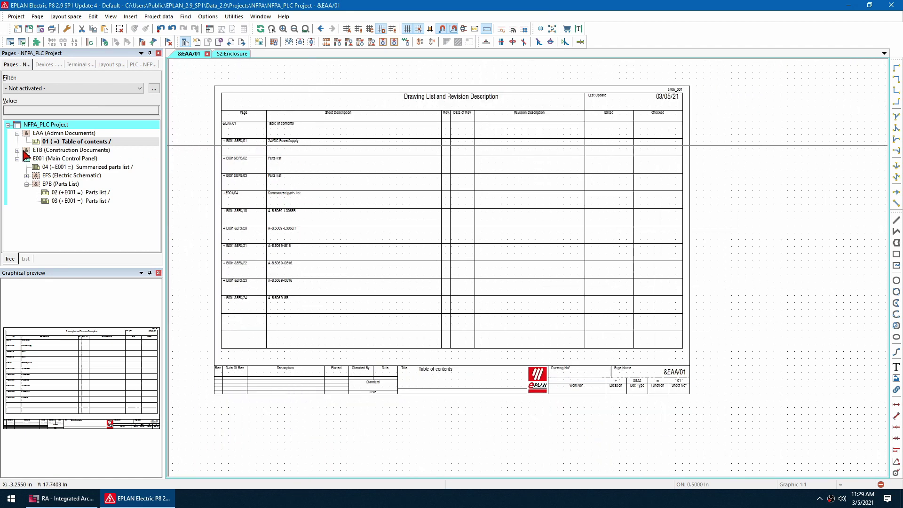
{"action": "left_click", "coordinate": [17, 150]}
{"action": "double_click", "coordinate": [49, 158]}
{"action": "scroll", "coordinate": [536, 193], "scroll_direction": "up", "scroll_amount": 5}
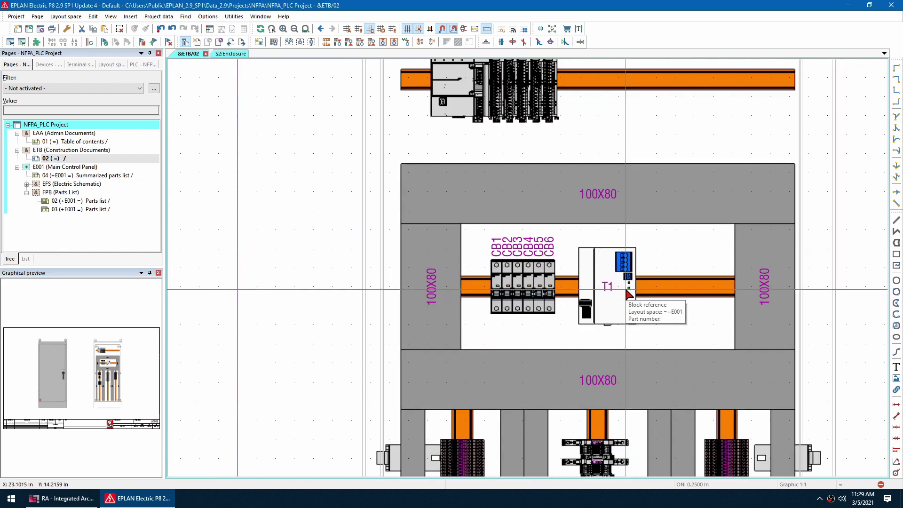
{"action": "double_click", "coordinate": [93, 175]}
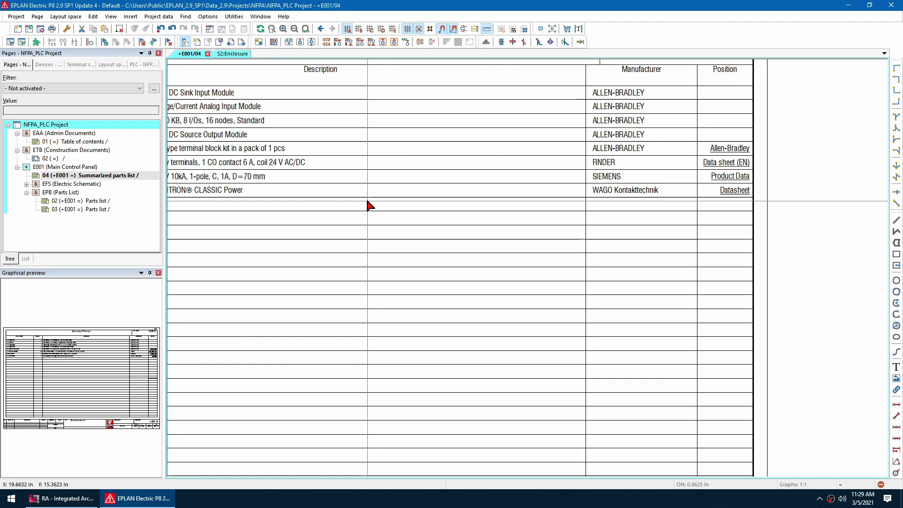
{"action": "middle_click_drag", "start_coordinate": [339, 198], "coordinate": [516, 225]}
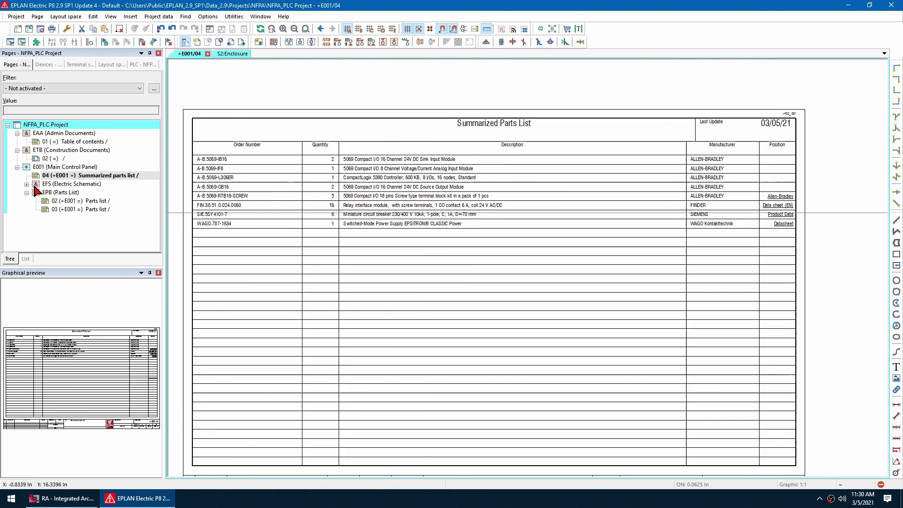
{"action": "double_click", "coordinate": [78, 200]}
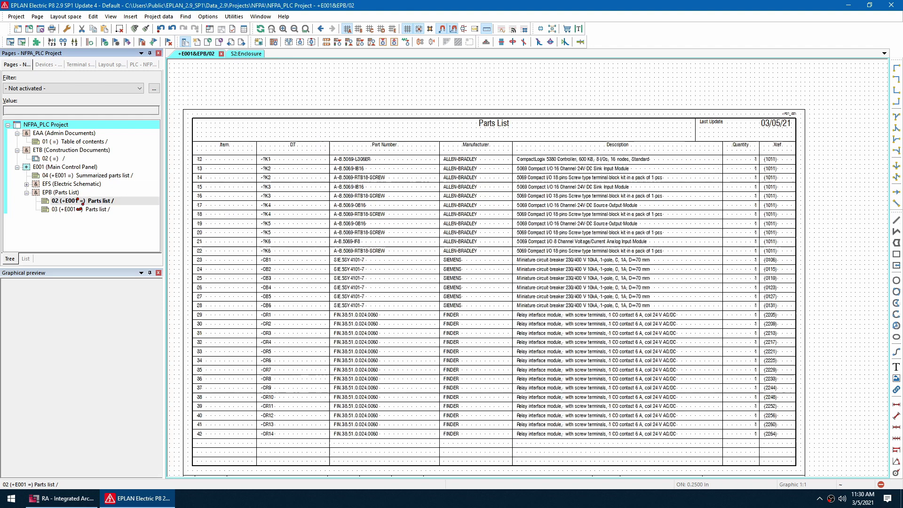